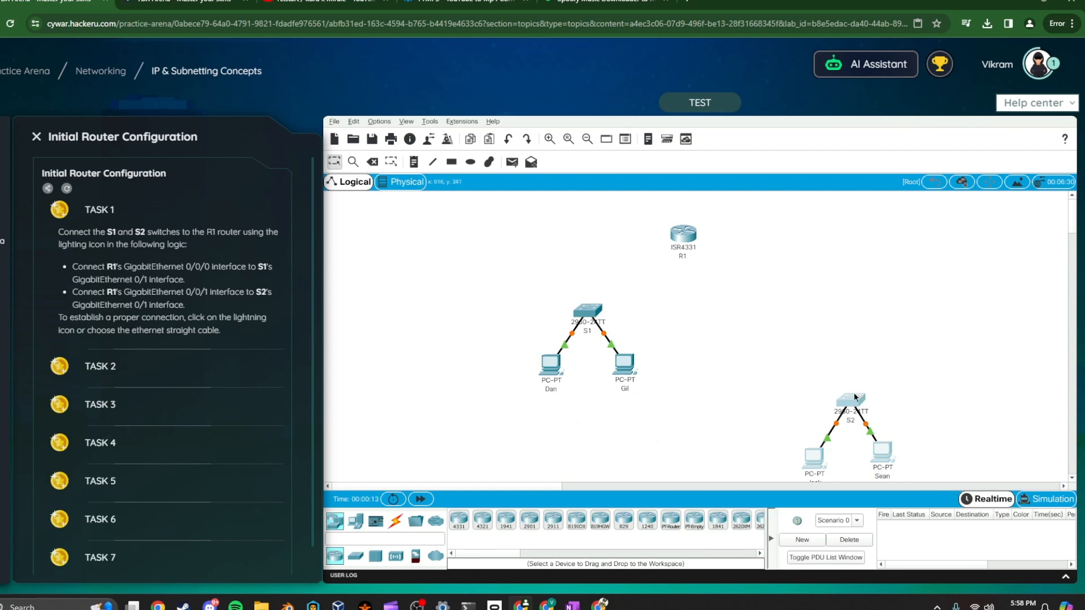
Move switch S2 with its two connected PCs up beside S1, below router R1.
drag(851, 401, 778, 304)
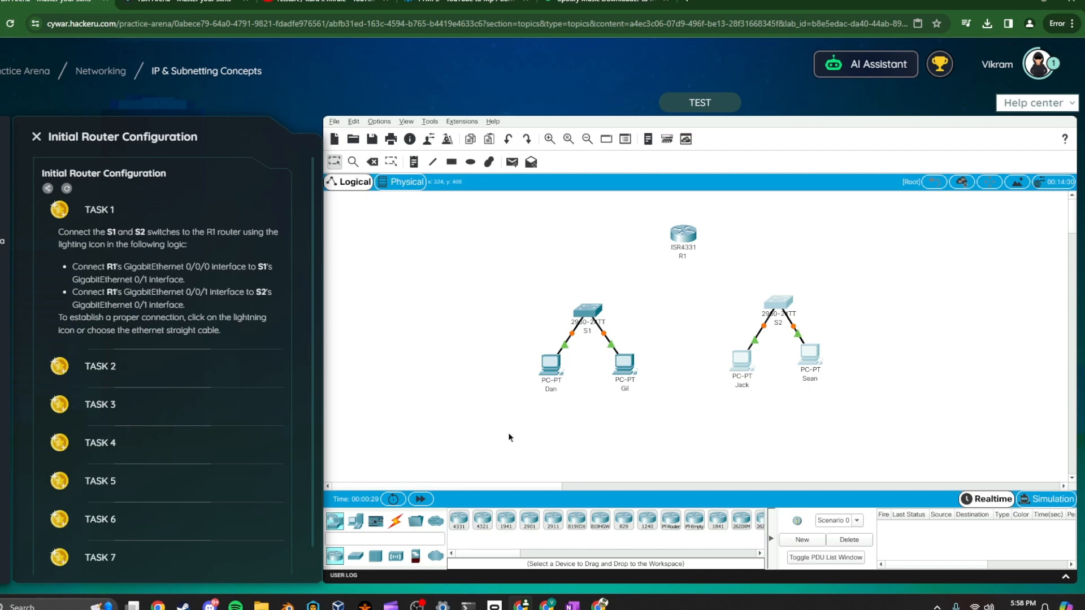
click(392, 522)
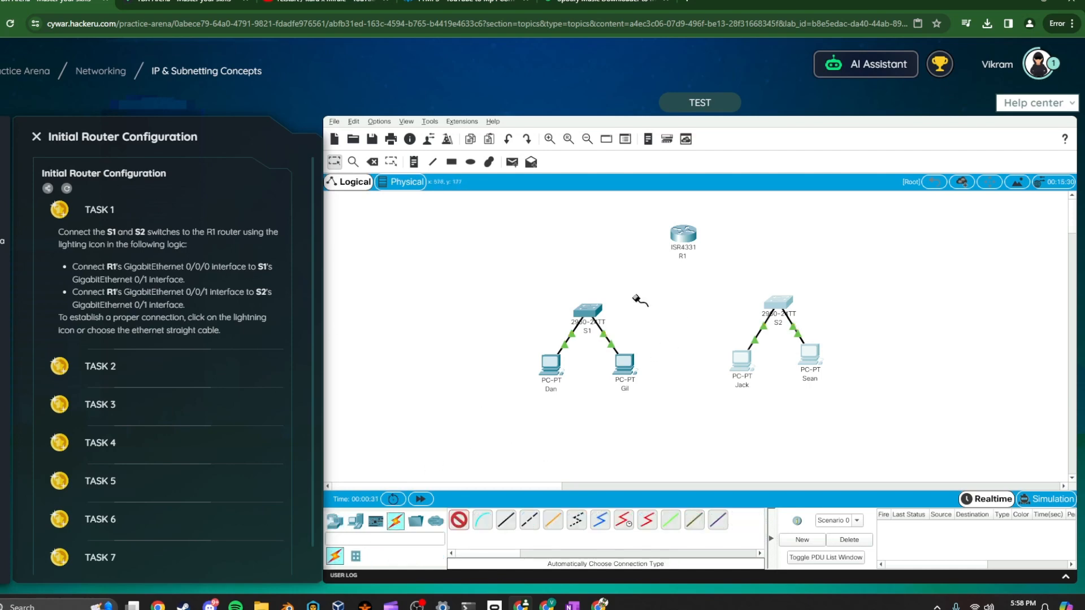
click(590, 311)
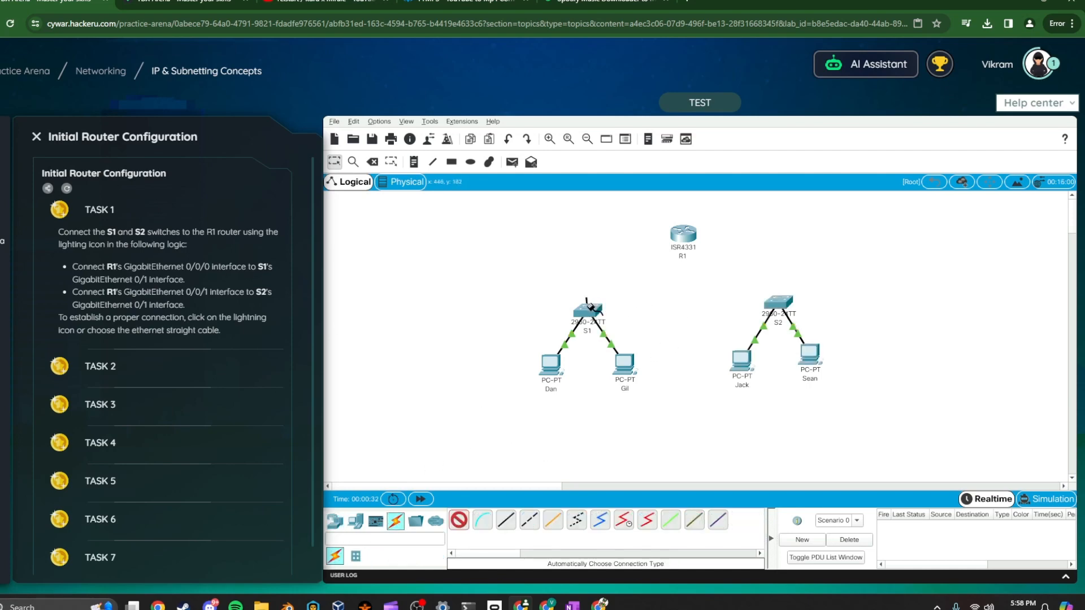
click(686, 233)
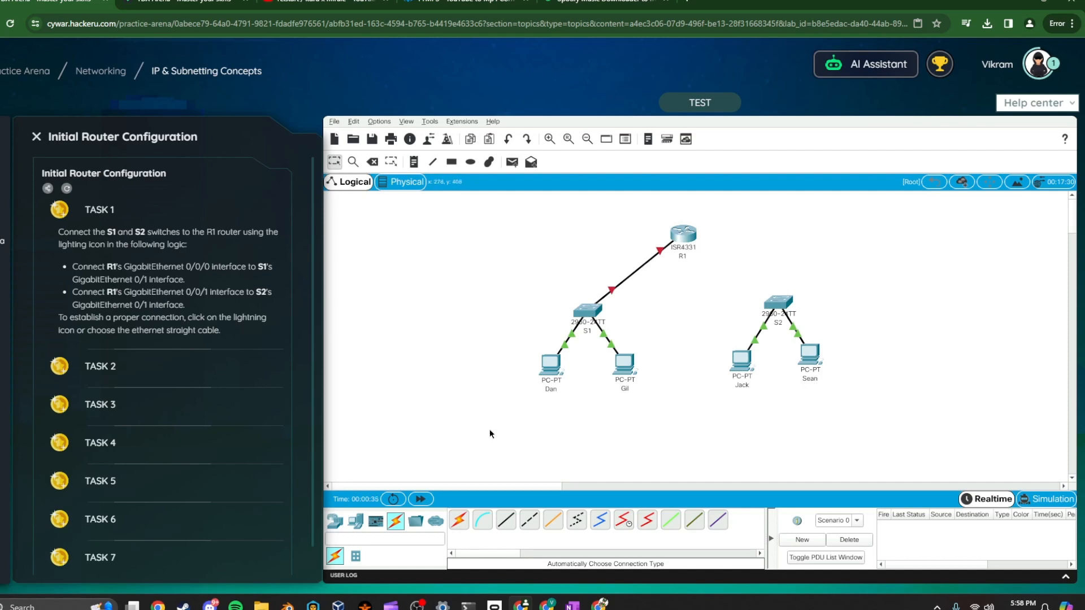
key(ctrl+z)
Connect S1's GigabitEthernet0/1 to R1's GigabitEthernet0/0/0 with a copper cross-over cable.
click(529, 520)
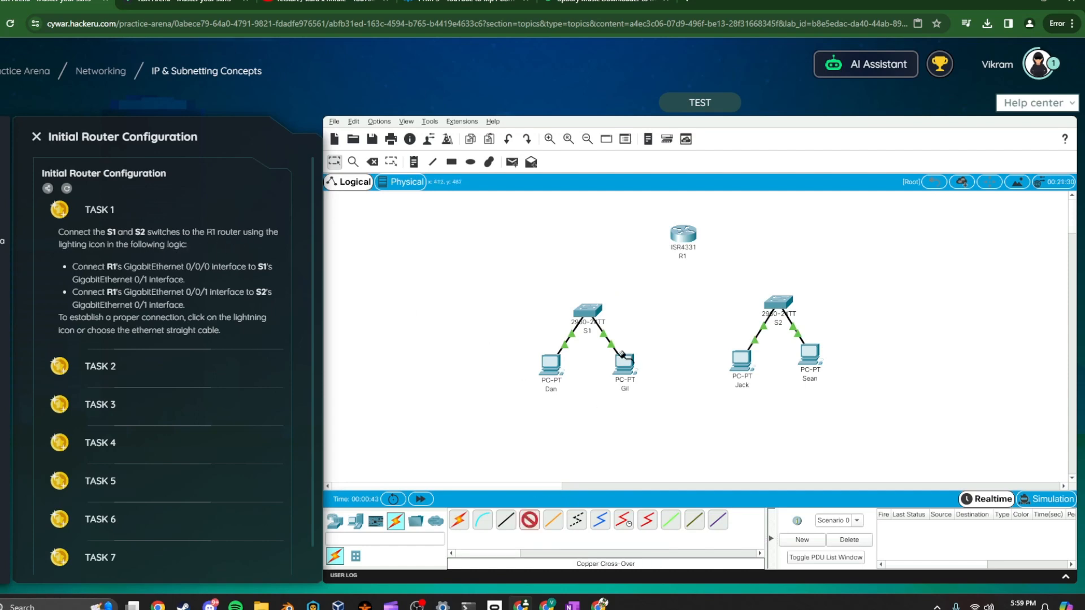
click(593, 308)
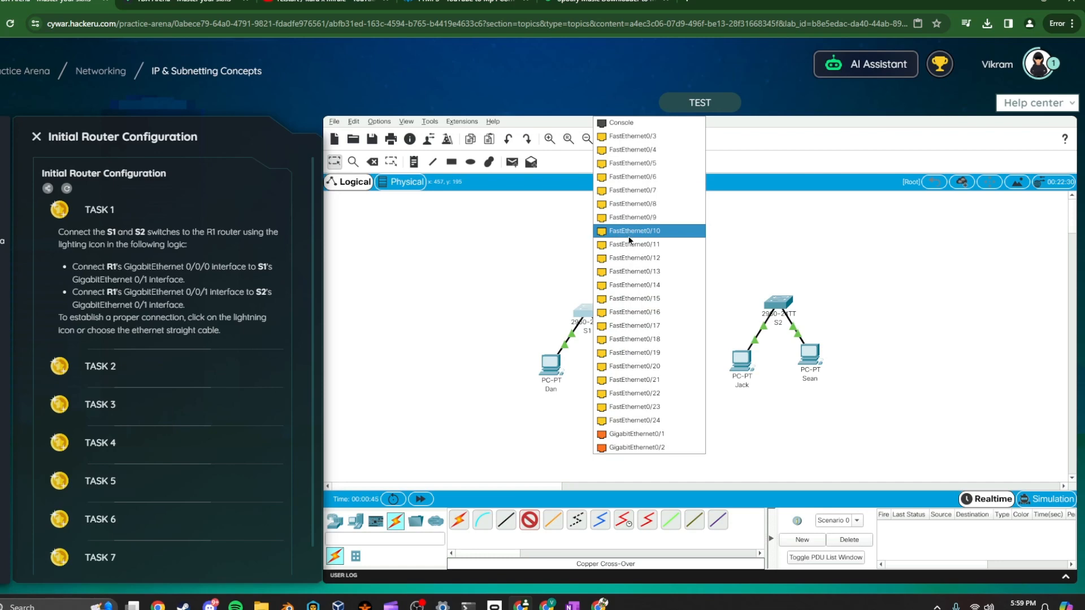
click(665, 435)
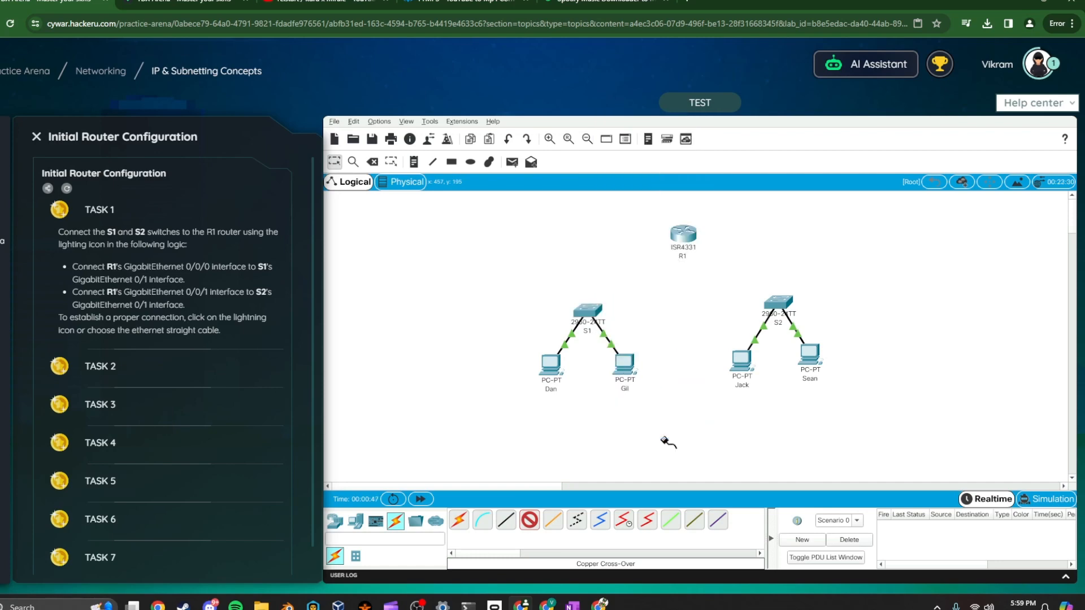
click(680, 233)
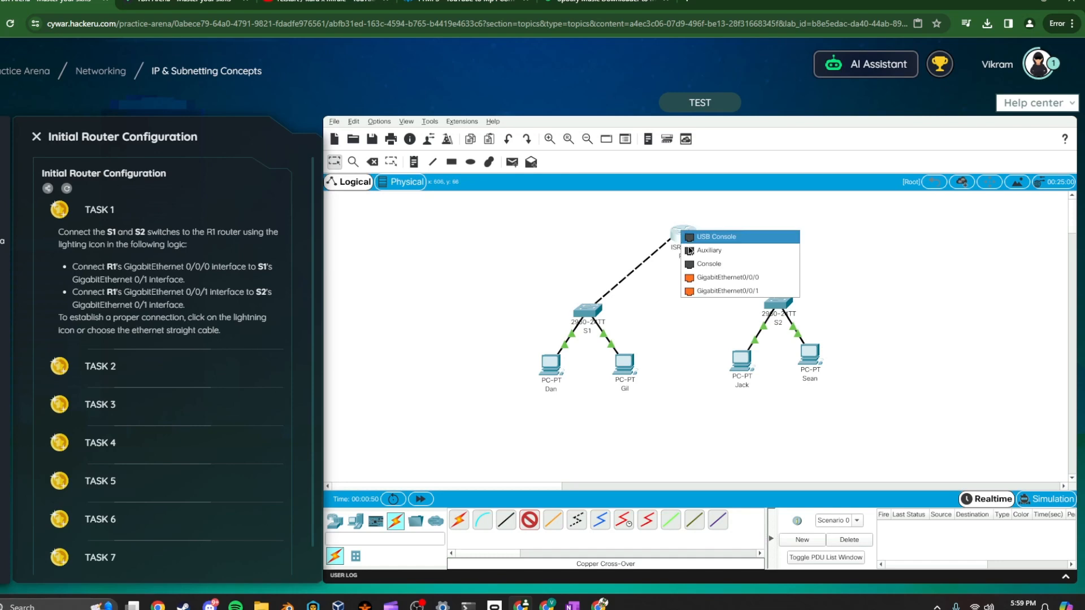
click(720, 278)
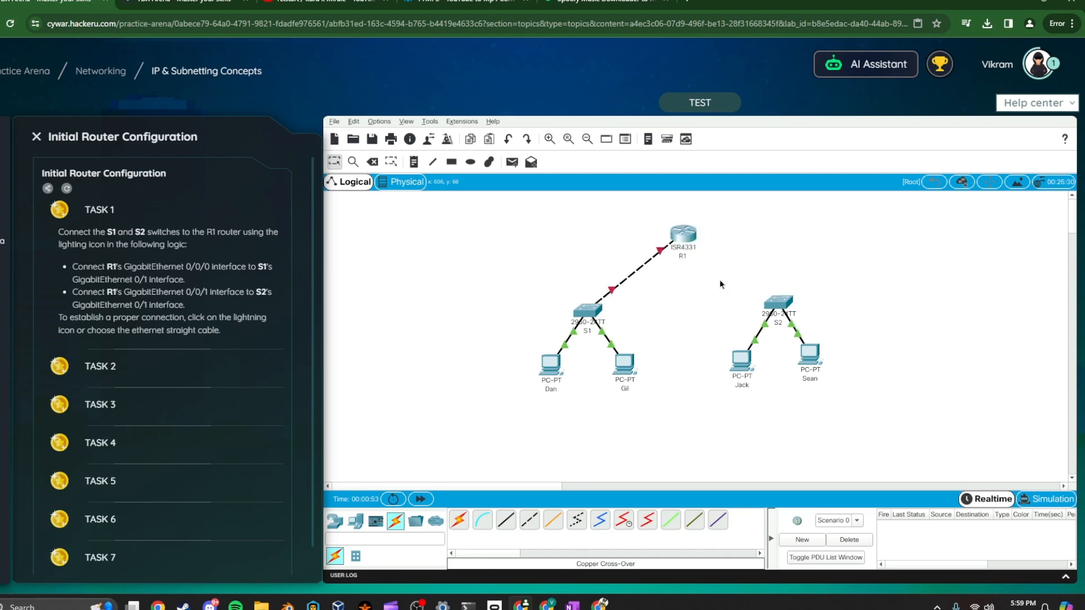
Connect R1's GigabitEthernet0/0/1 to S2's GigabitEthernet0/1 with a copper cross-over cable.
click(530, 520)
click(682, 233)
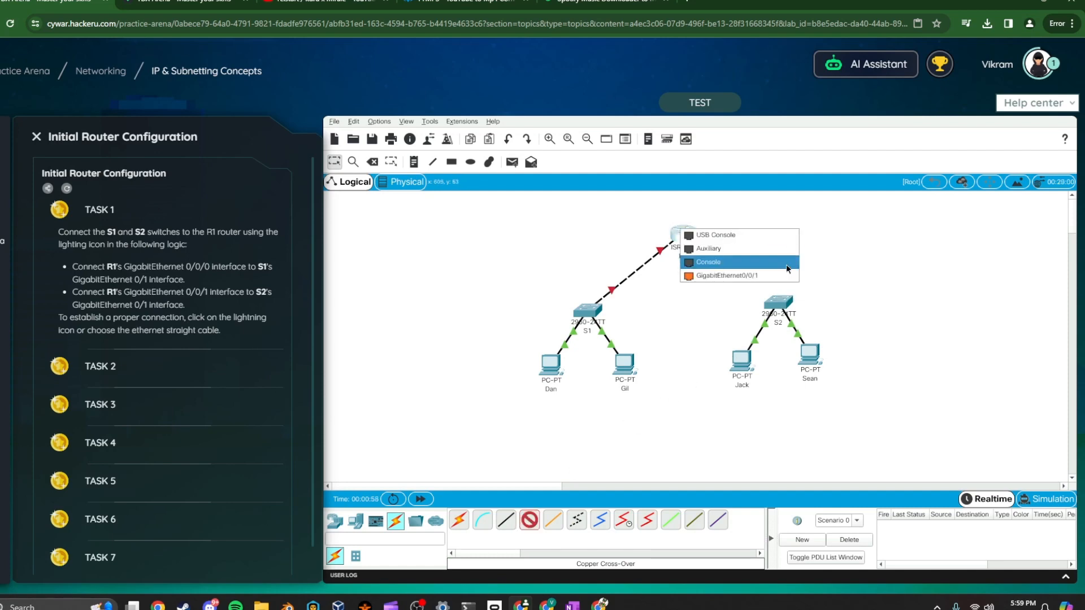
click(735, 275)
click(789, 299)
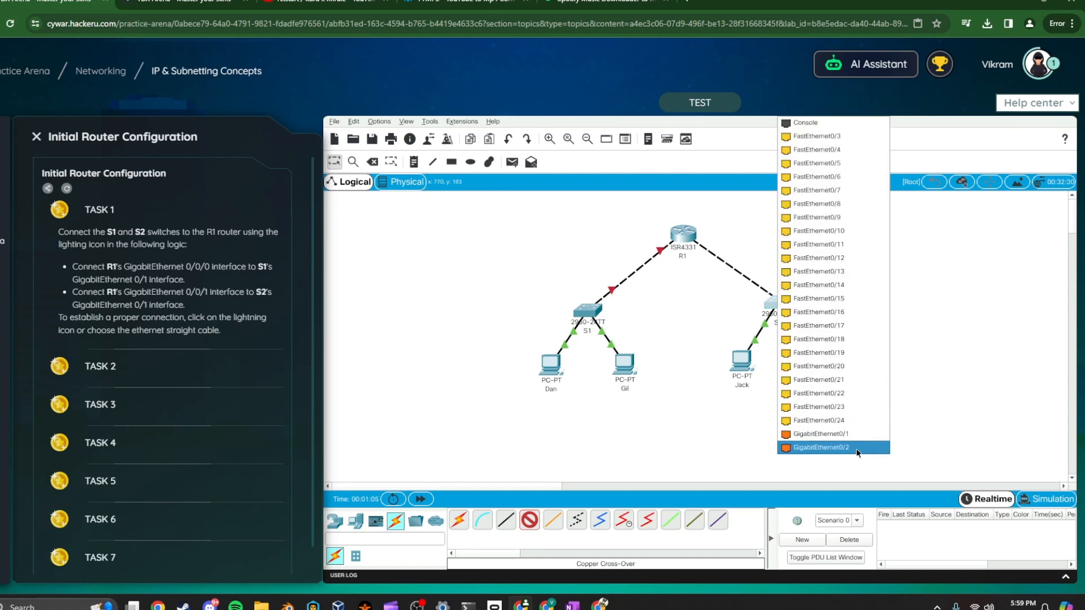
click(842, 434)
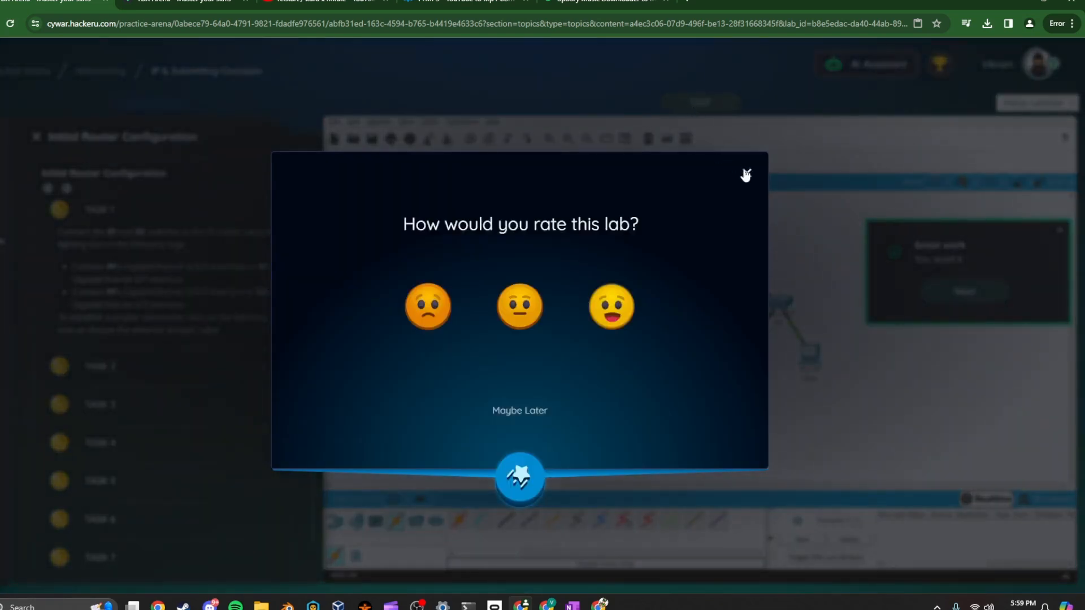
Dismiss the lab rating prompt, then review the Task 1 and Task 2 instructions.
click(746, 176)
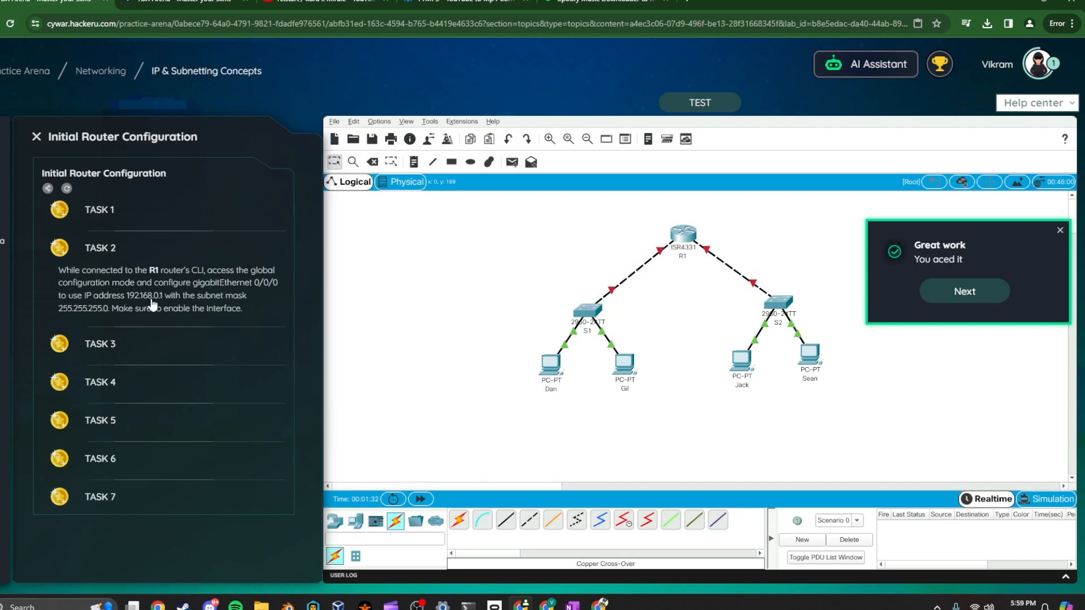
click(160, 206)
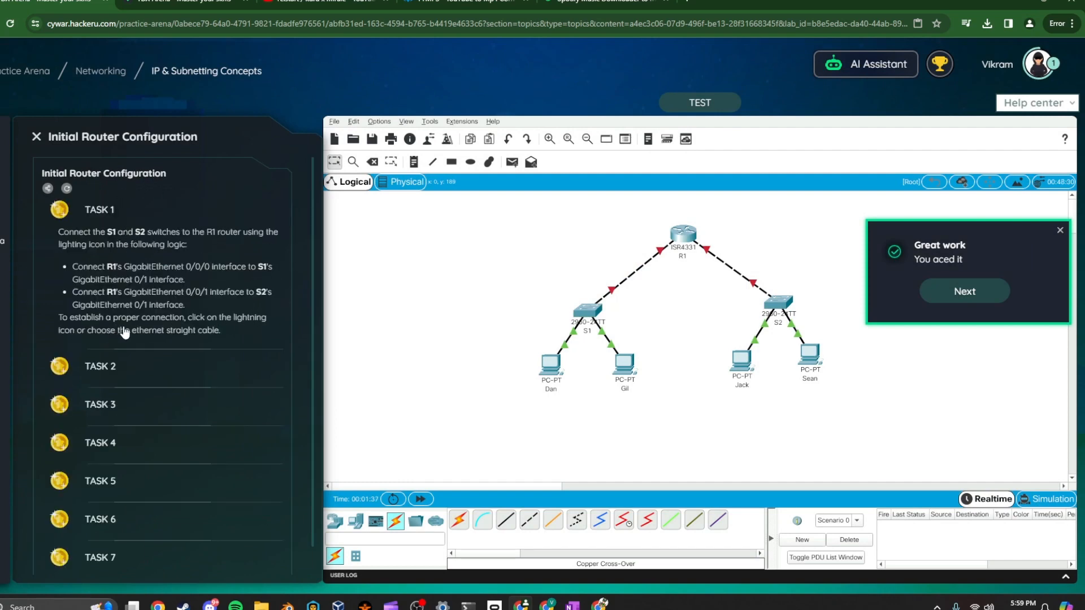
click(459, 520)
click(113, 364)
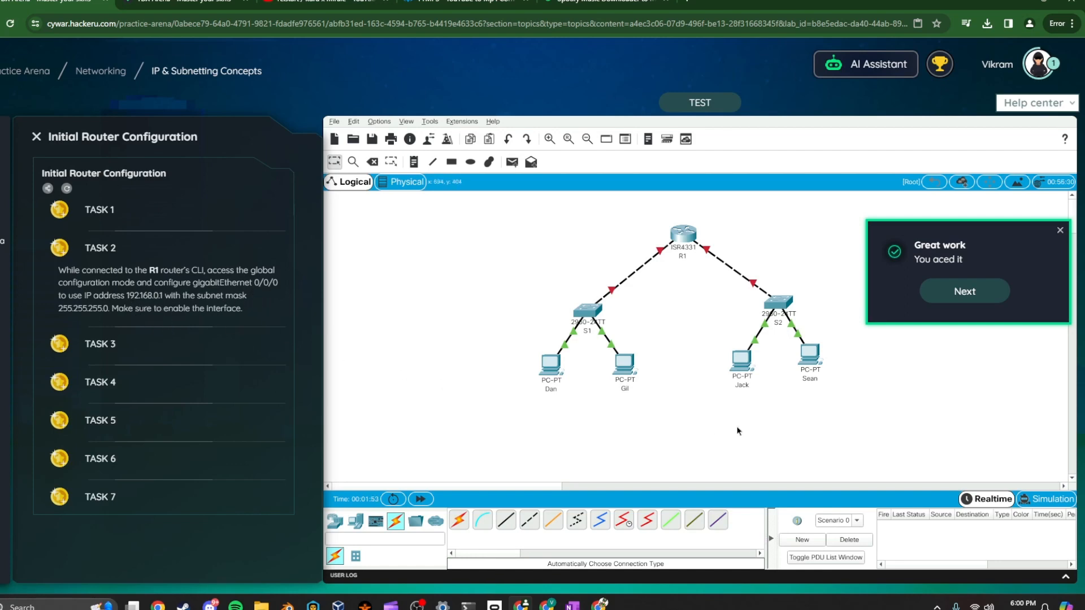
Add a laptop to the workspace beside router R1, above switch S1.
click(335, 520)
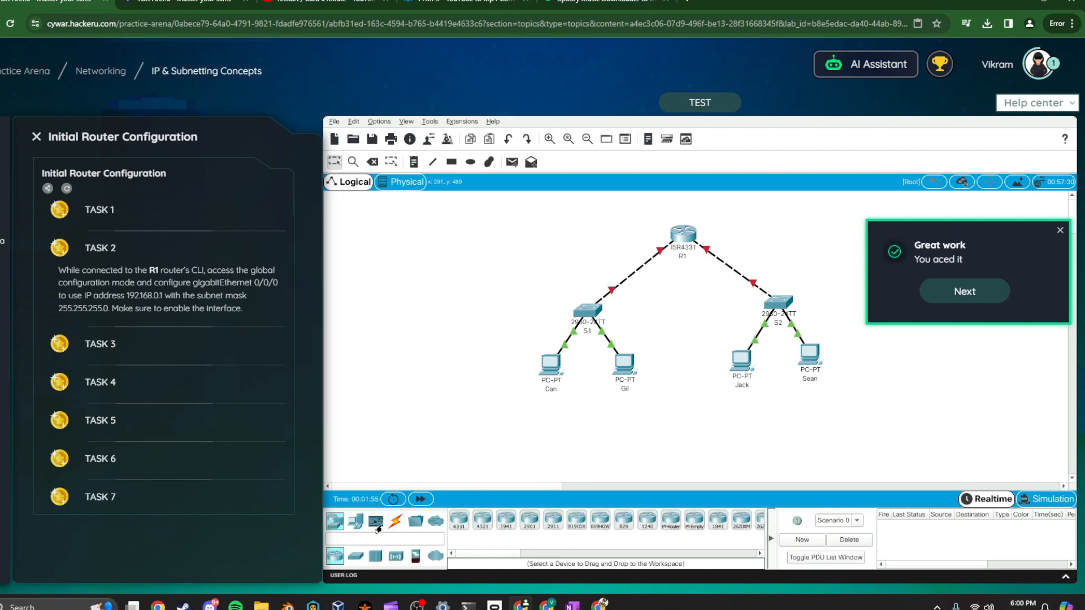
click(376, 521)
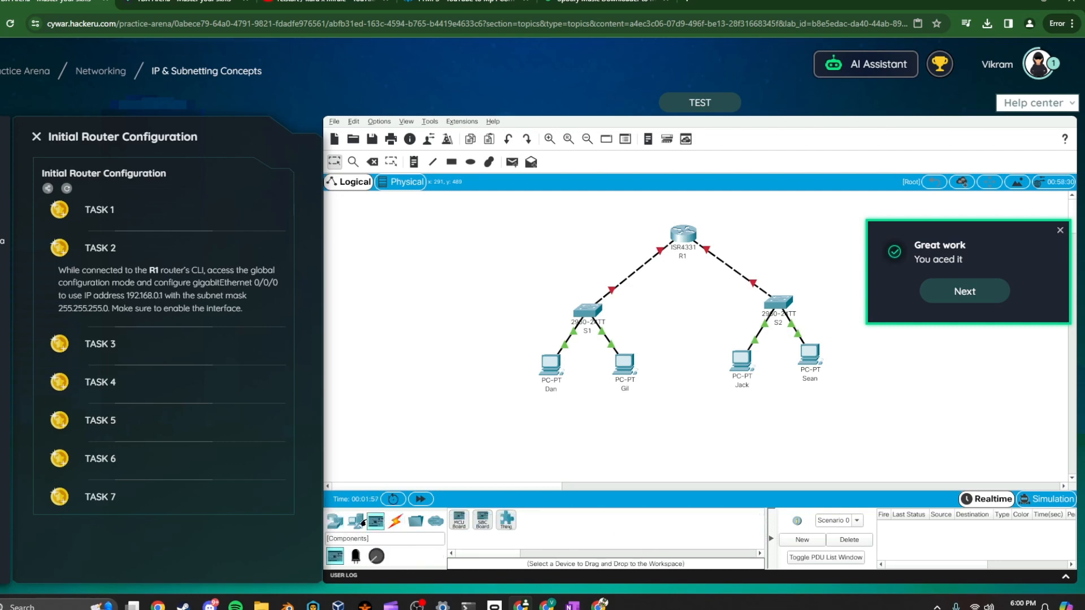
click(356, 521)
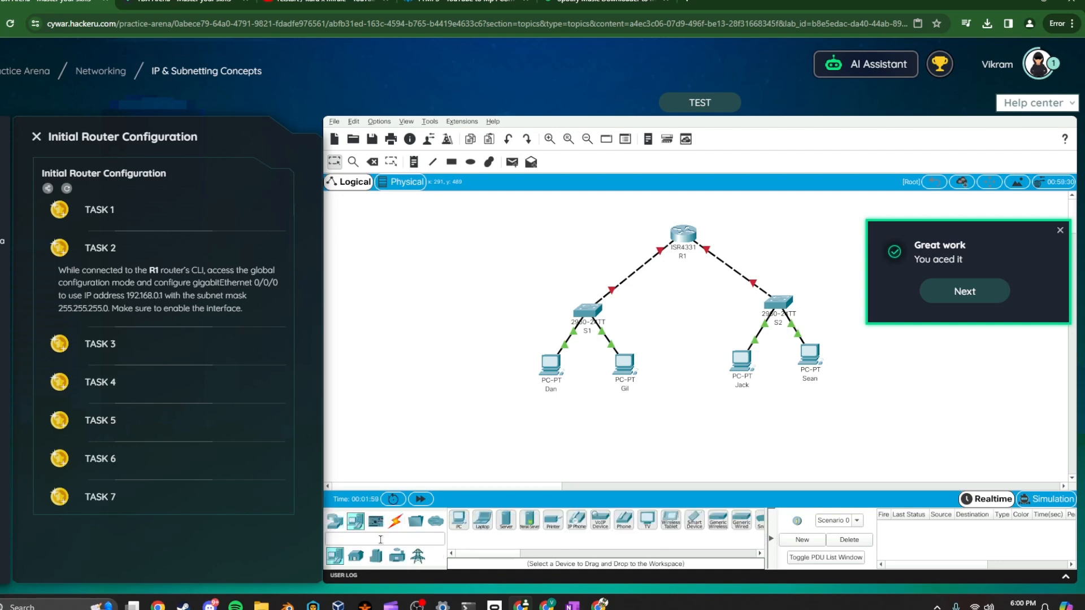
drag(483, 520, 553, 238)
Connect the laptop's RS 232 port to R1's Console port with a console cable.
click(396, 520)
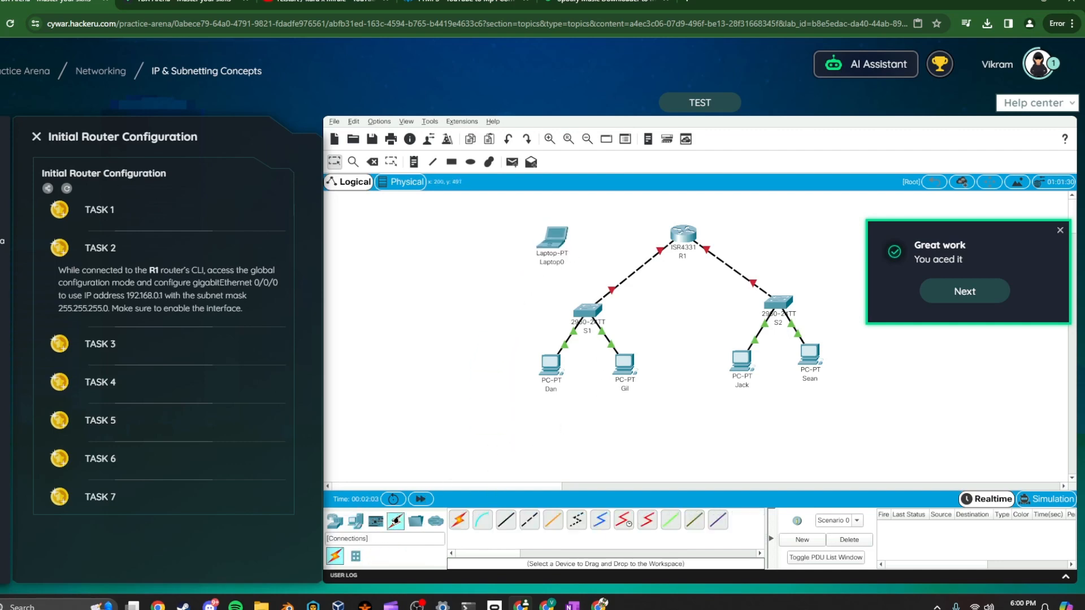
click(483, 520)
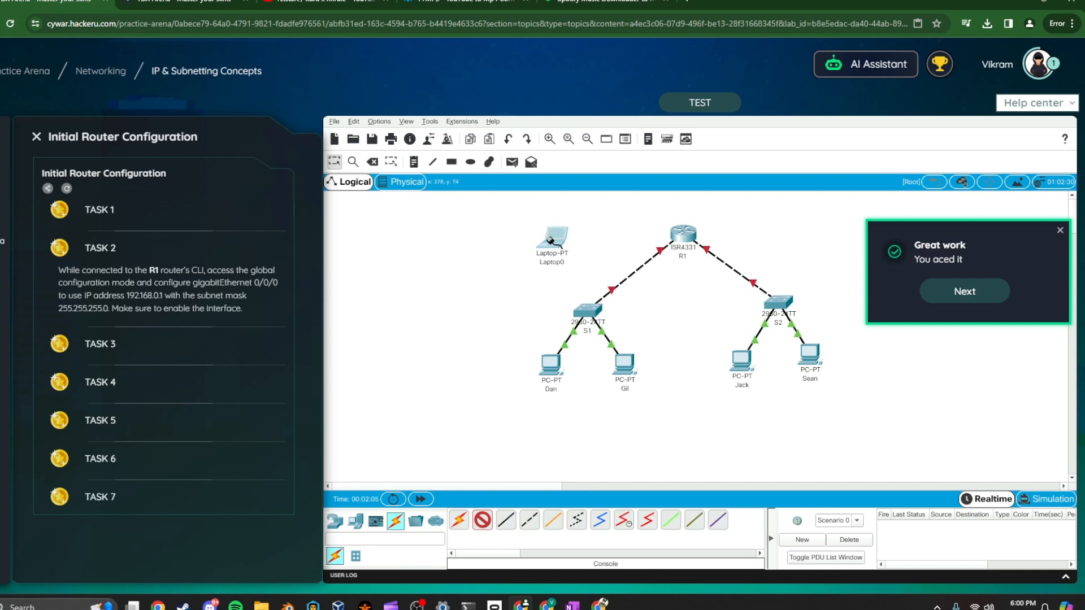
click(566, 243)
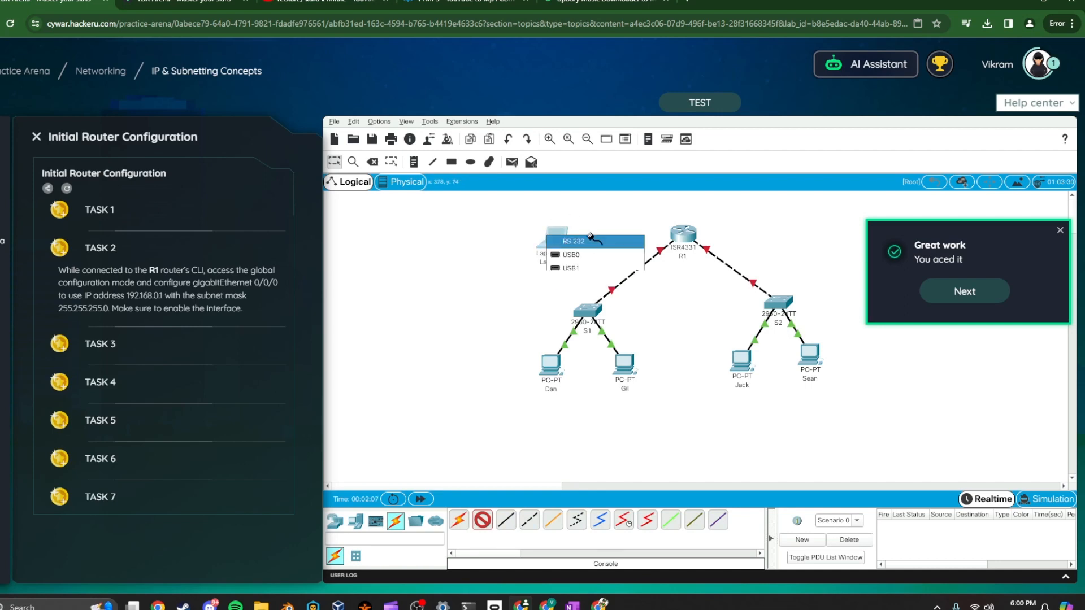
click(566, 243)
click(684, 236)
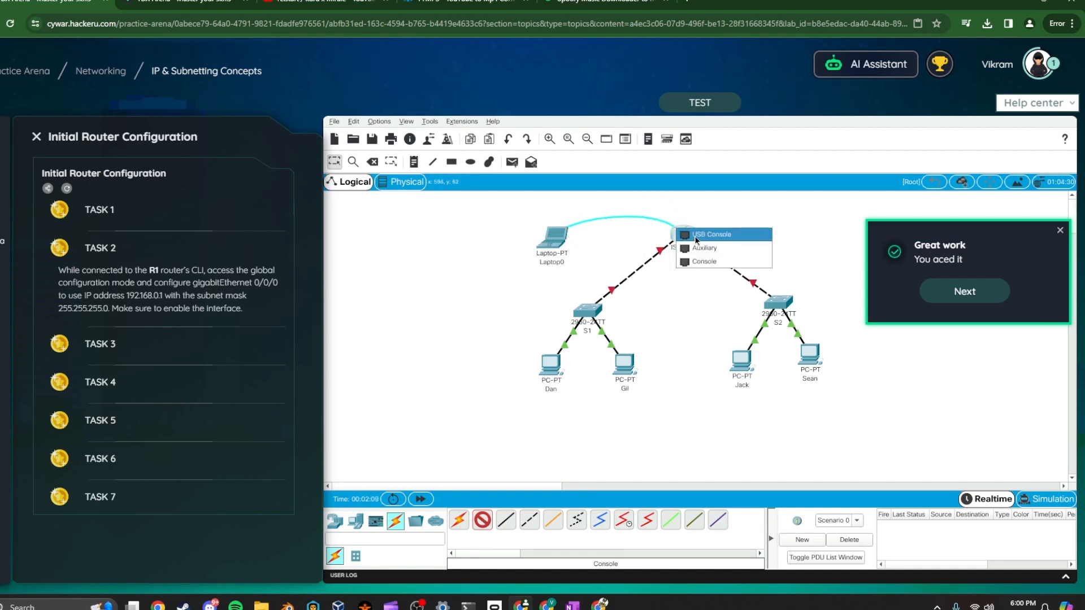
click(704, 262)
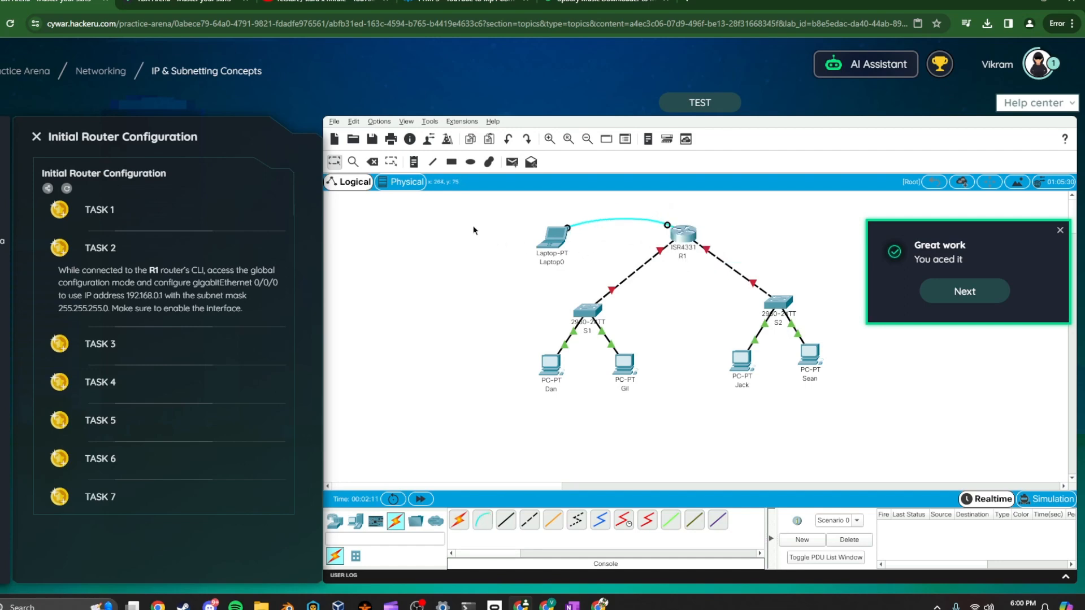
Open the laptop's terminal session to R1 with the default port settings and enter privileged mode with enable.
click(556, 238)
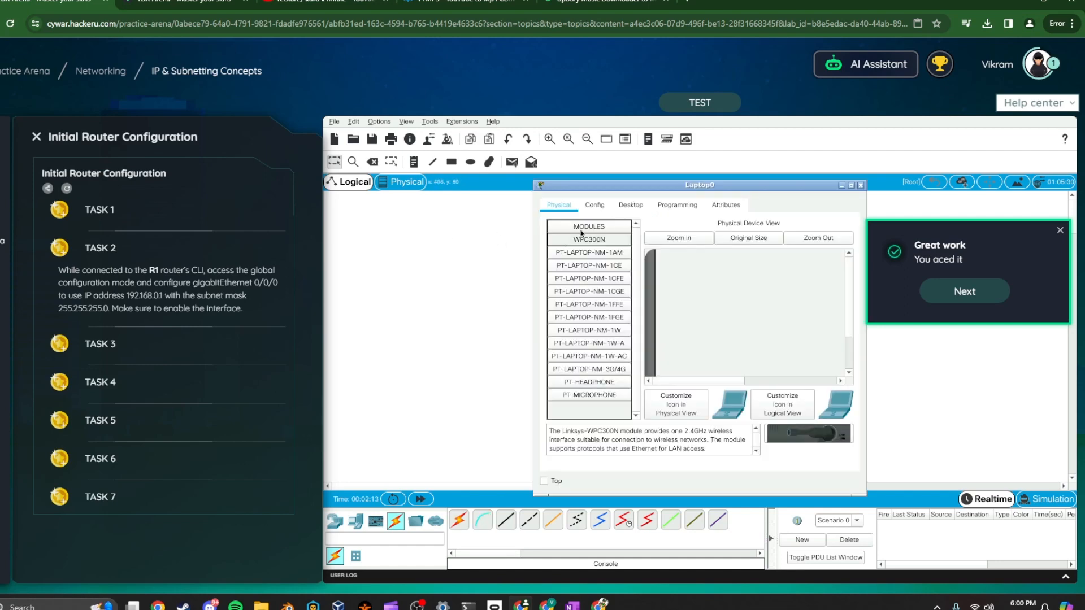
click(626, 206)
click(707, 251)
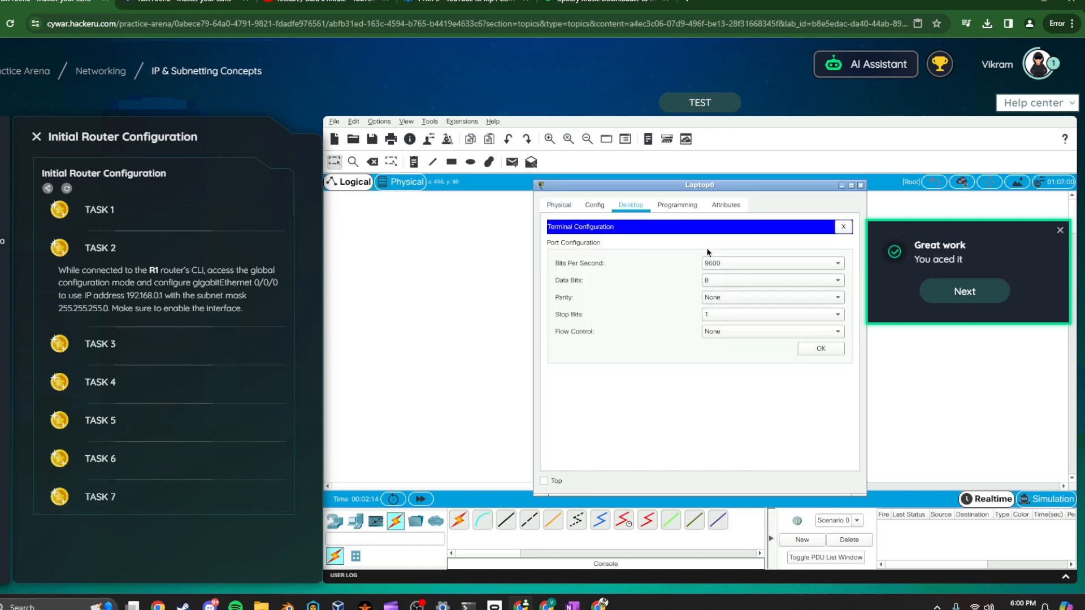
click(810, 355)
key(Return)
key(Return)
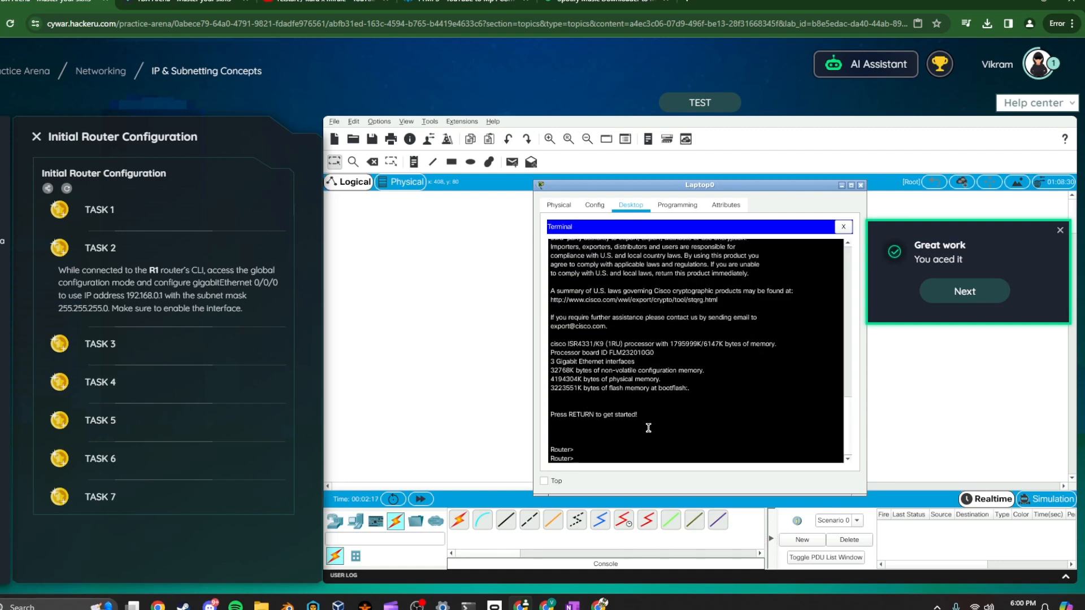
key(Return)
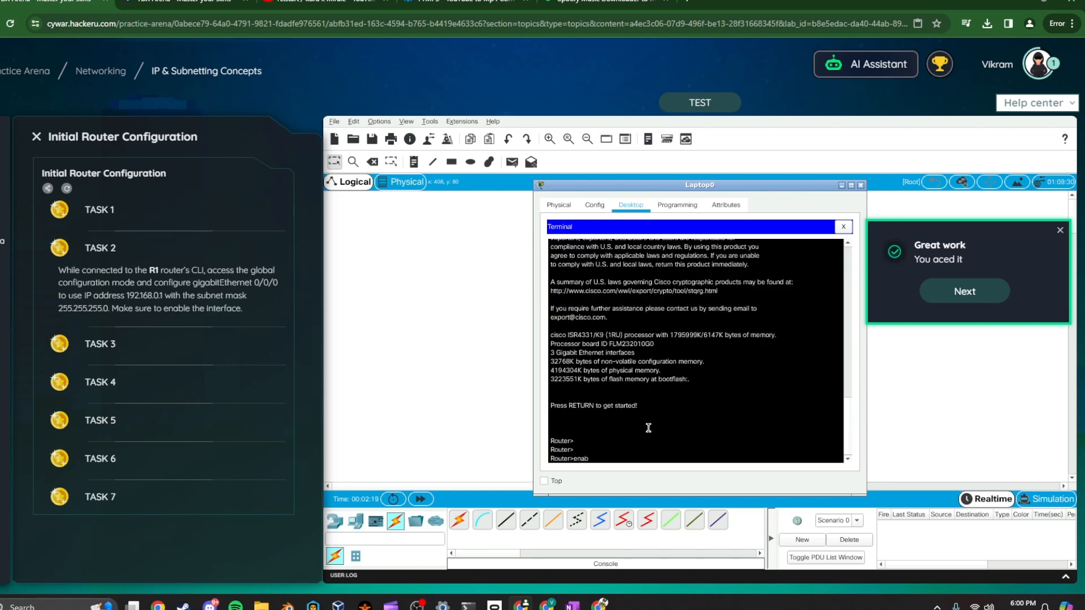
key(Return)
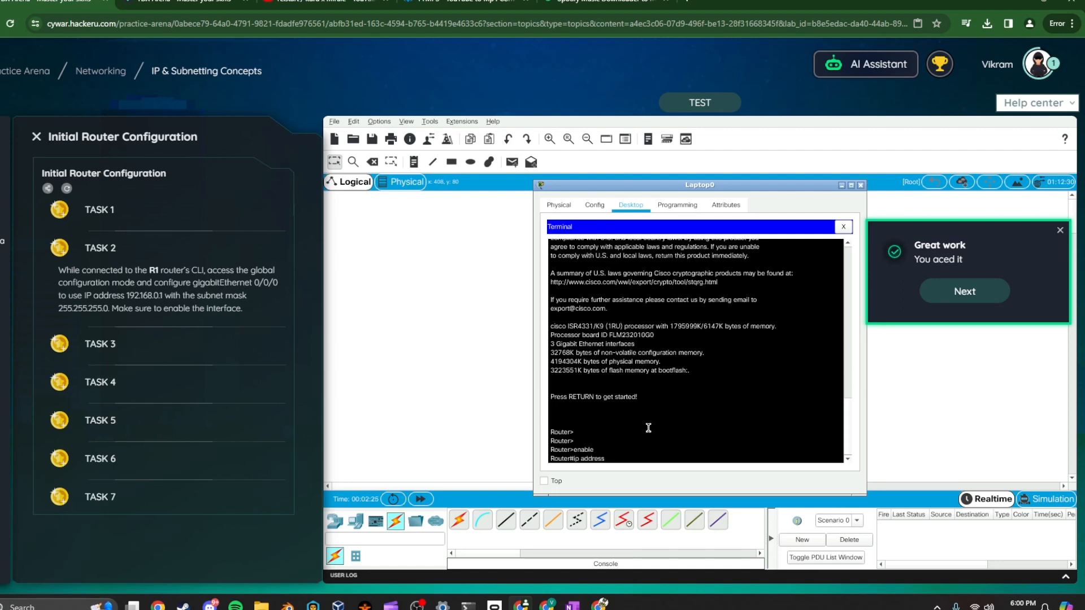
Try to run ip address 192.168.0.1 directly from R1's privileged mode.
text(ip address 192.168.0.1)
key(Return)
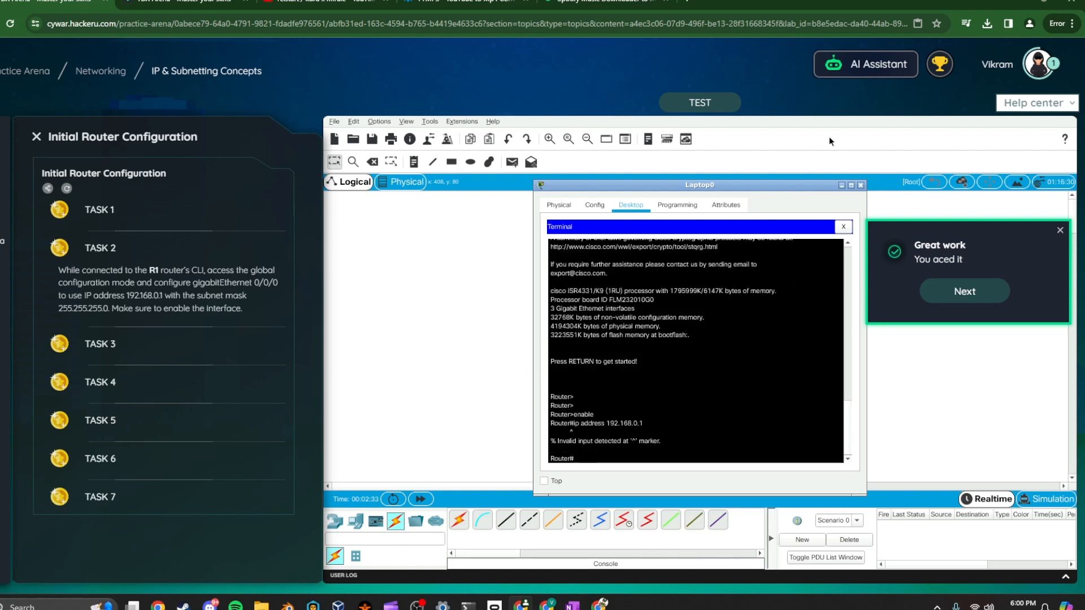
Look up the Task 2 solution commands in the lab's help and return to the router terminal.
click(1021, 106)
click(927, 138)
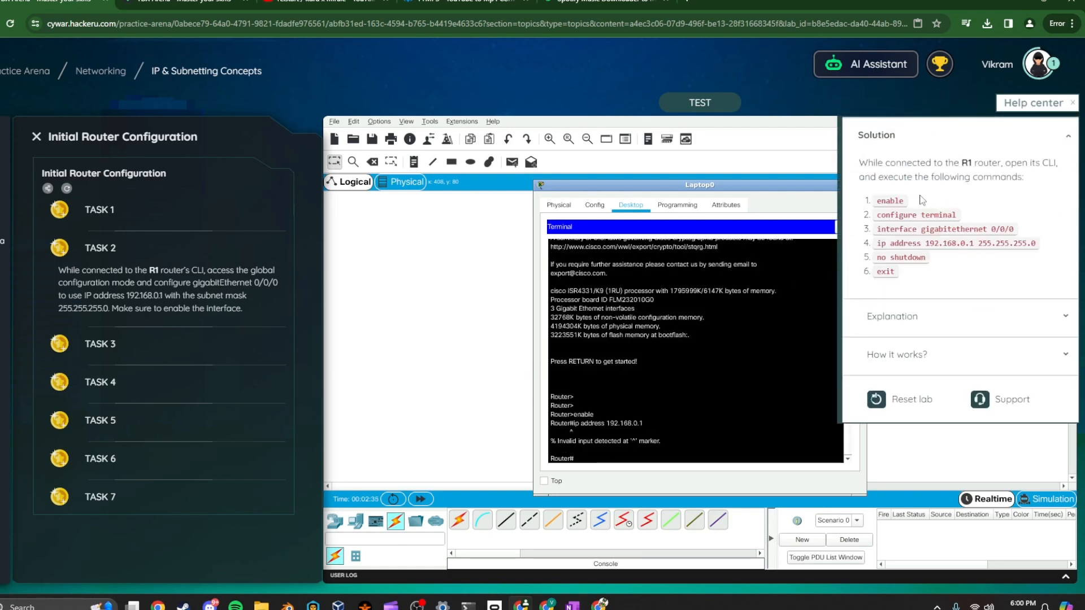
click(680, 446)
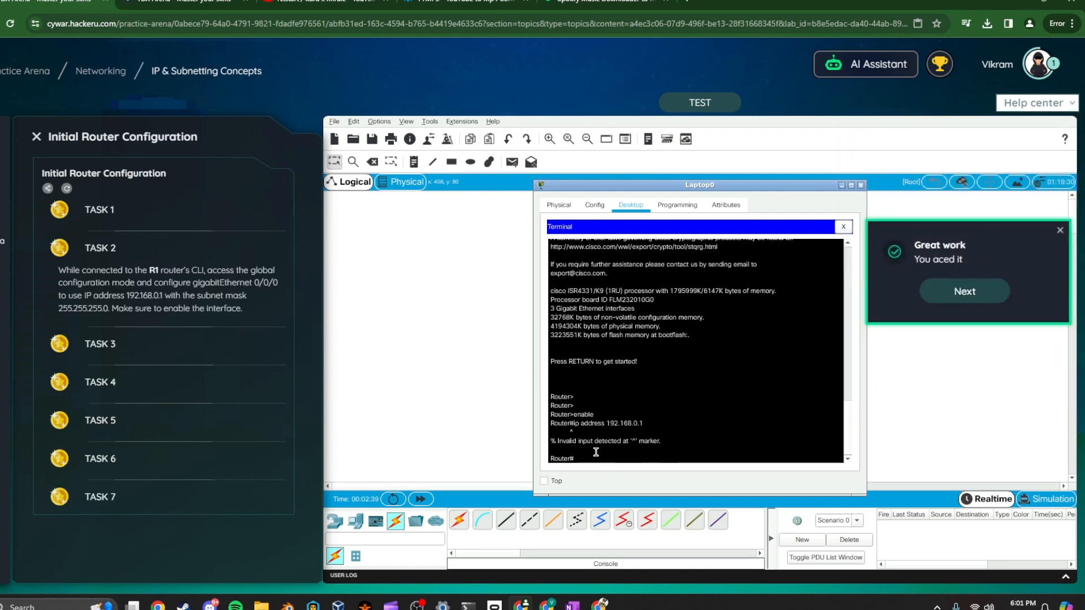
Enter R1's global configuration mode with configure terminal and select interface gigabitethernet 0/0/0.
text(configure termianl)
key(Return)
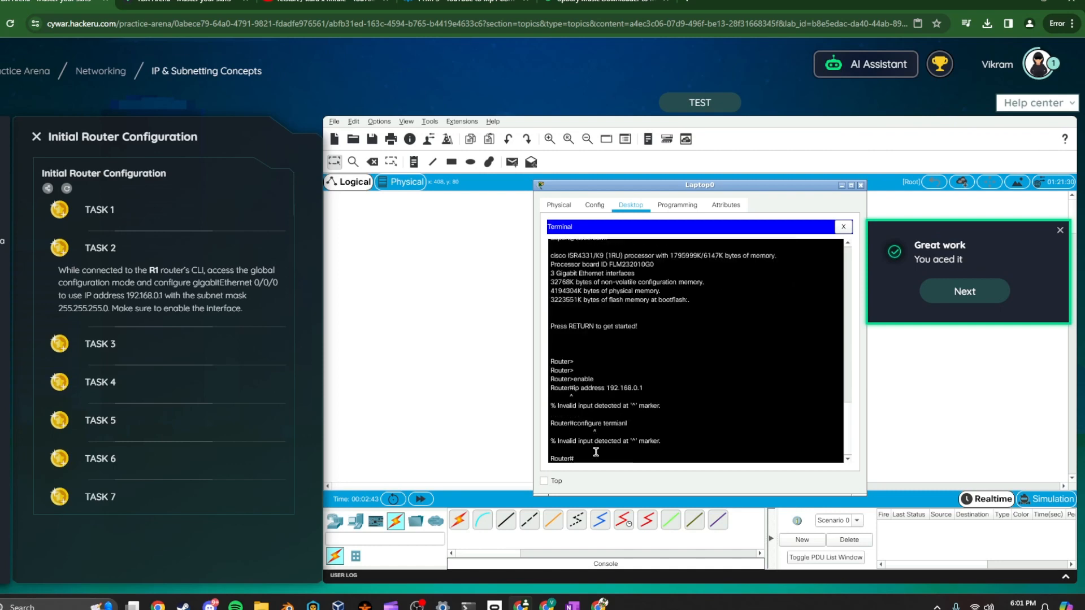
key(Up)
text(inal)
key(Return)
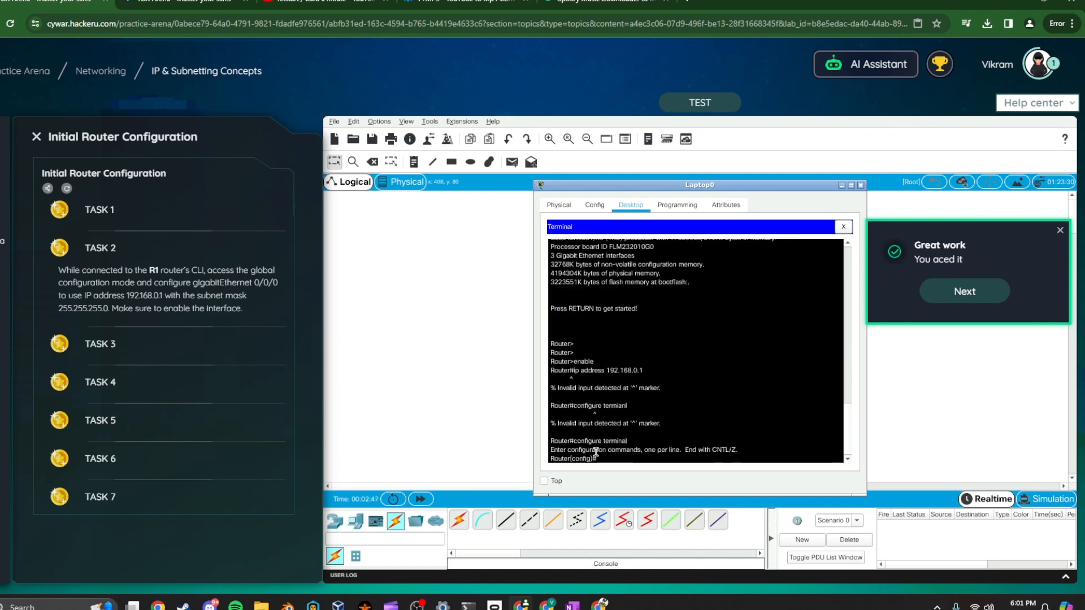
text(interface gigabitethernet 0/0/0)
key(Return)
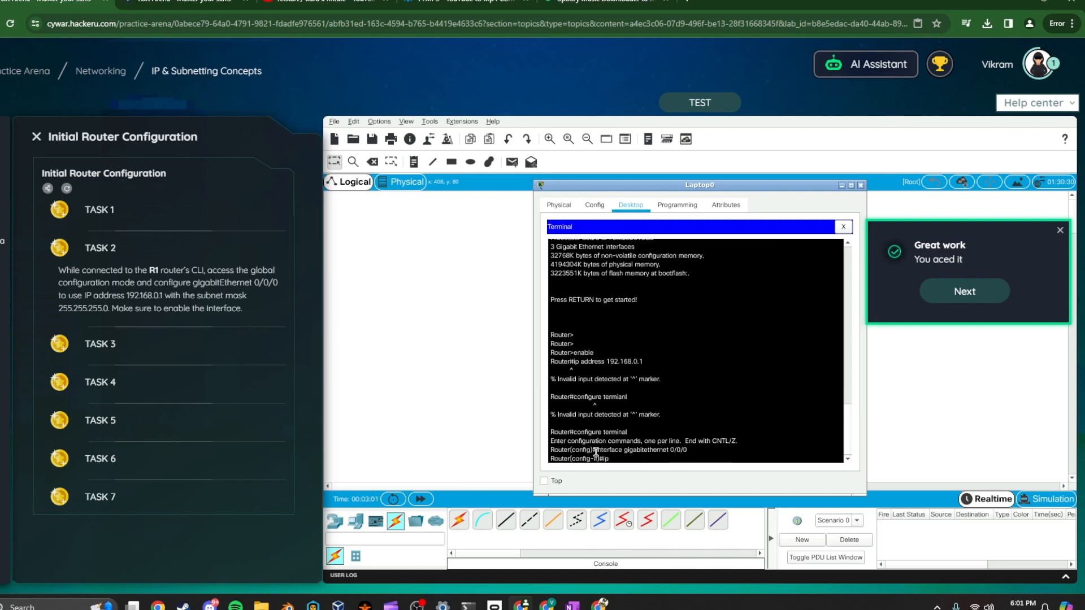
Try to assign IP address 192.168.0.1 to the selected interface without a subnet mask.
text(ip address 192.168.0.1)
drag(590, 452, 722, 455)
key(Return)
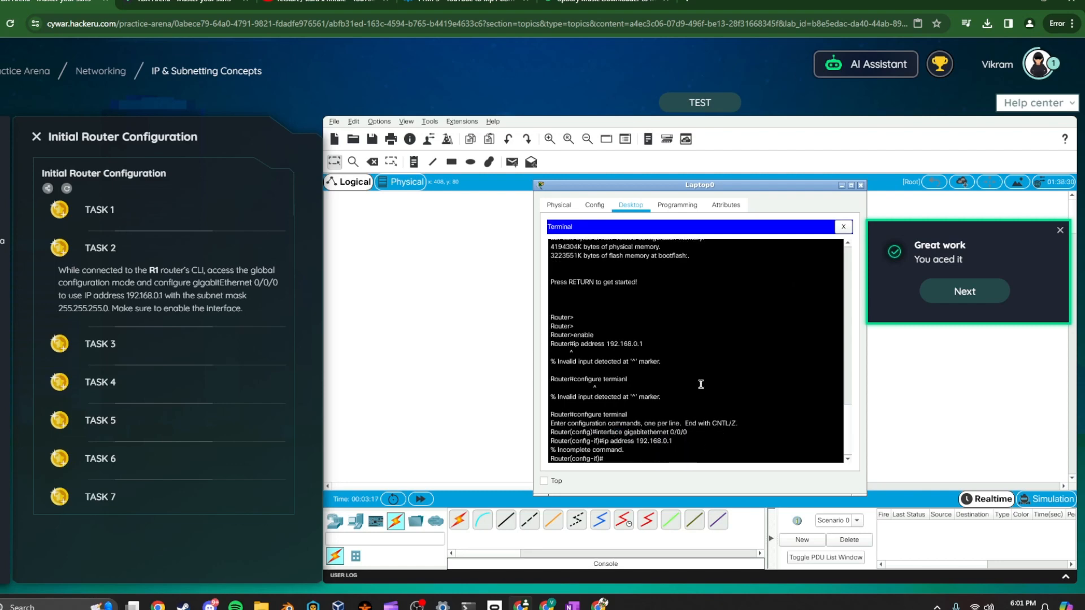
Assign IP address 192.168.0.1 with subnet mask 255.255.255.0 to R1's GigabitEthernet 0/0/0 interface.
click(1023, 105)
key(Up)
text(255.255.255.0)
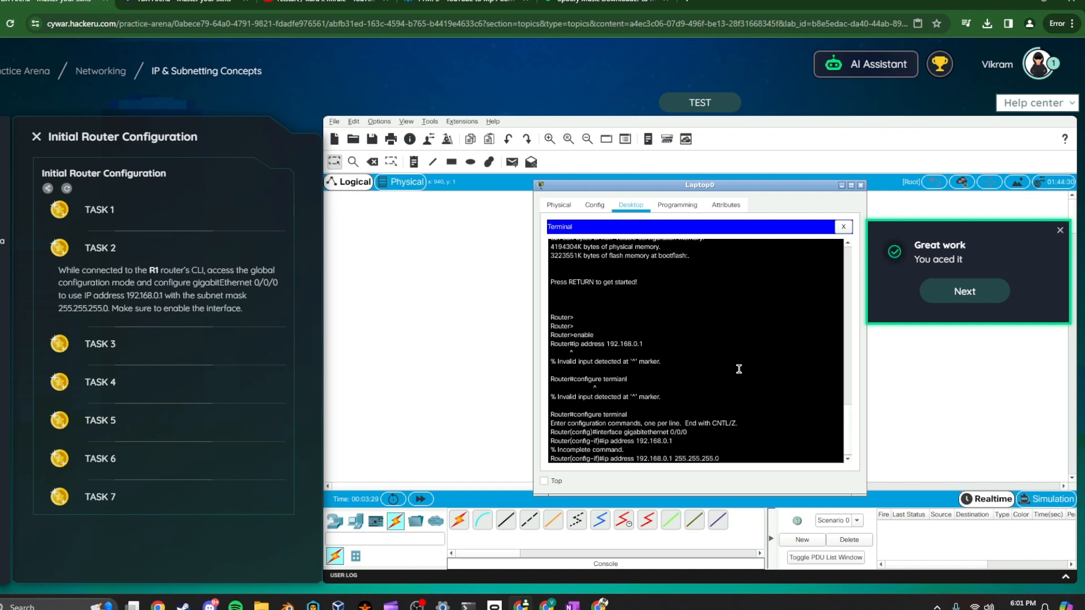
key(Return)
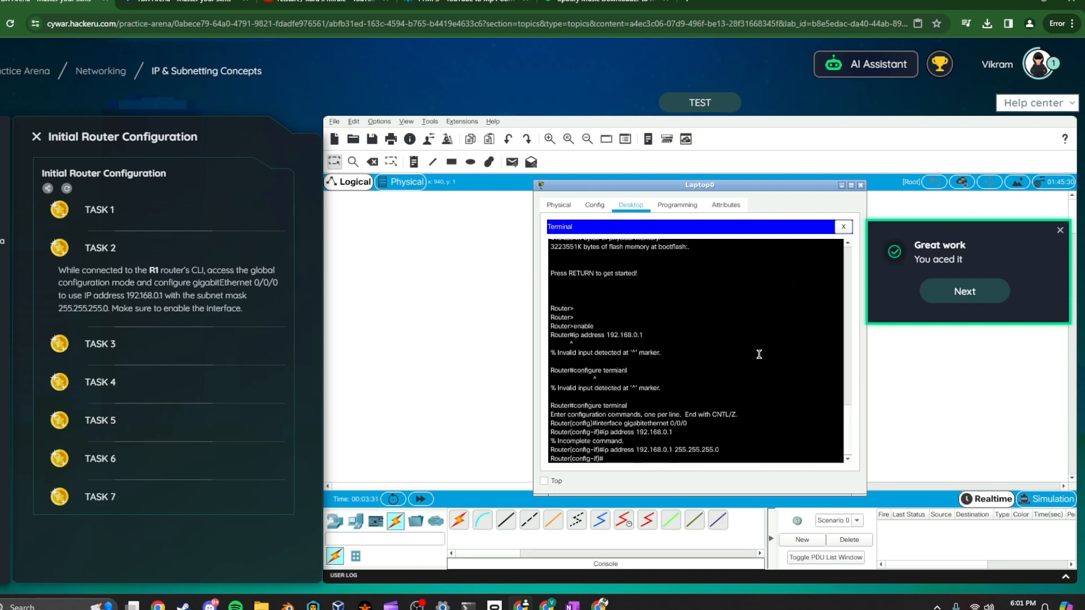
Check the IPv4 address and subnet mask of GigabitEthernet0/0/0 in R1's configuration settings, and close the device window.
click(628, 207)
click(585, 207)
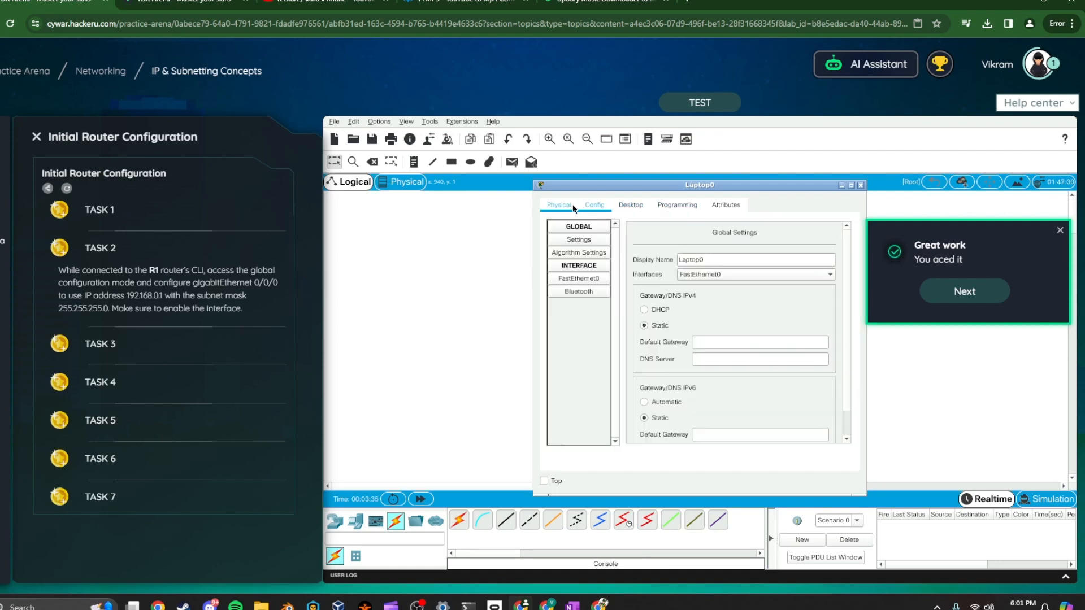
click(861, 185)
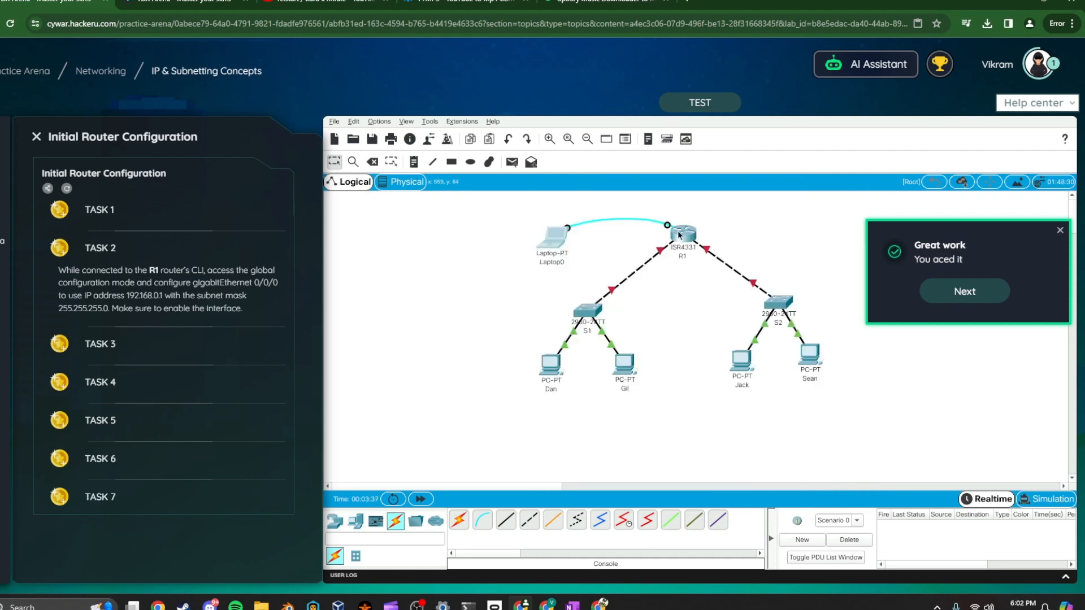
click(679, 235)
click(613, 209)
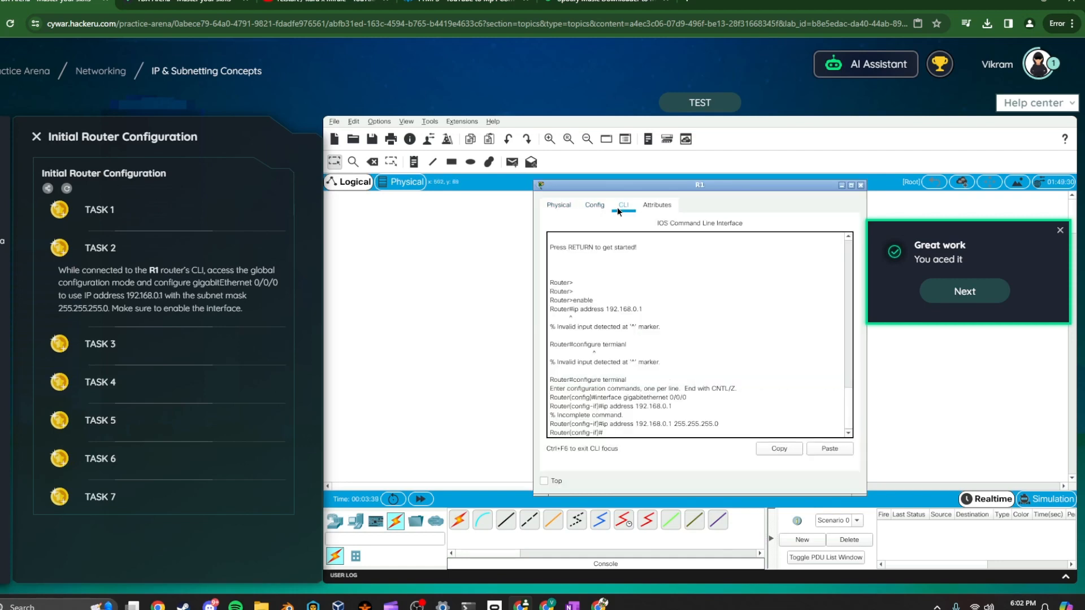
click(602, 208)
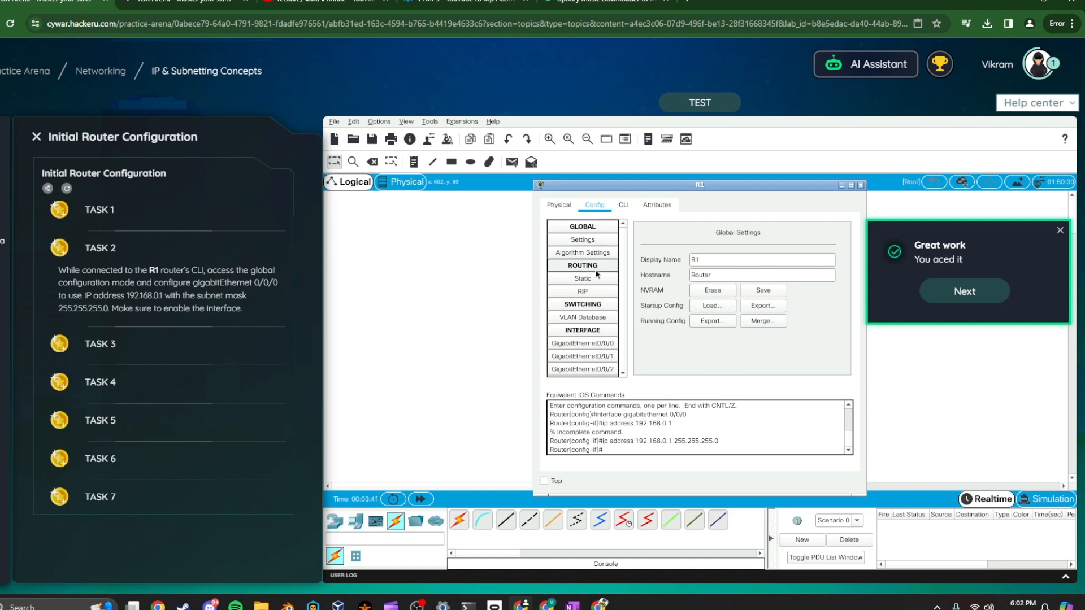
click(602, 344)
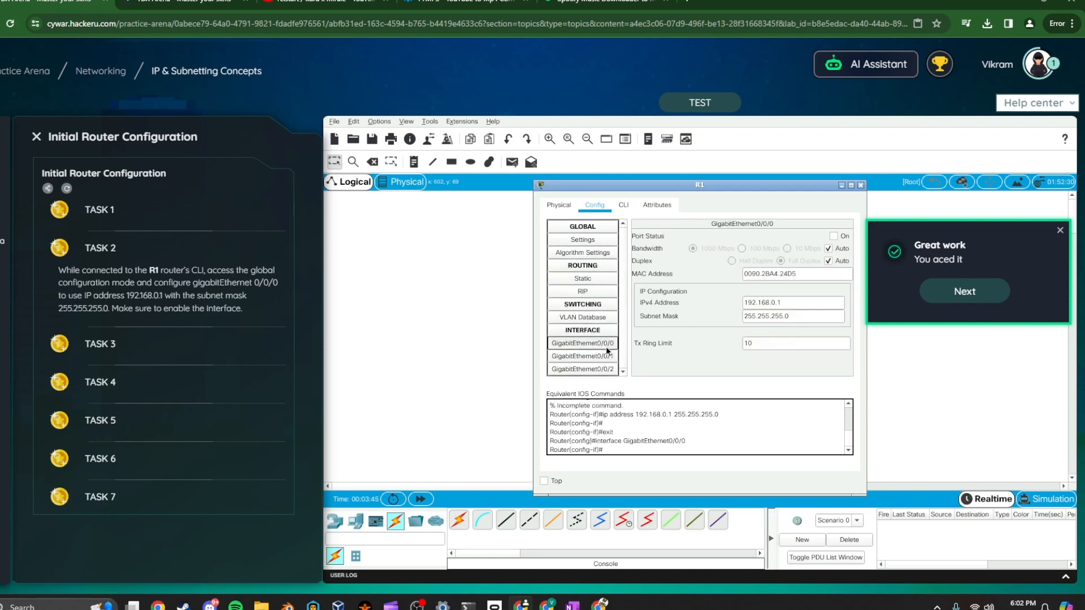
drag(783, 304, 743, 307)
drag(807, 316, 743, 313)
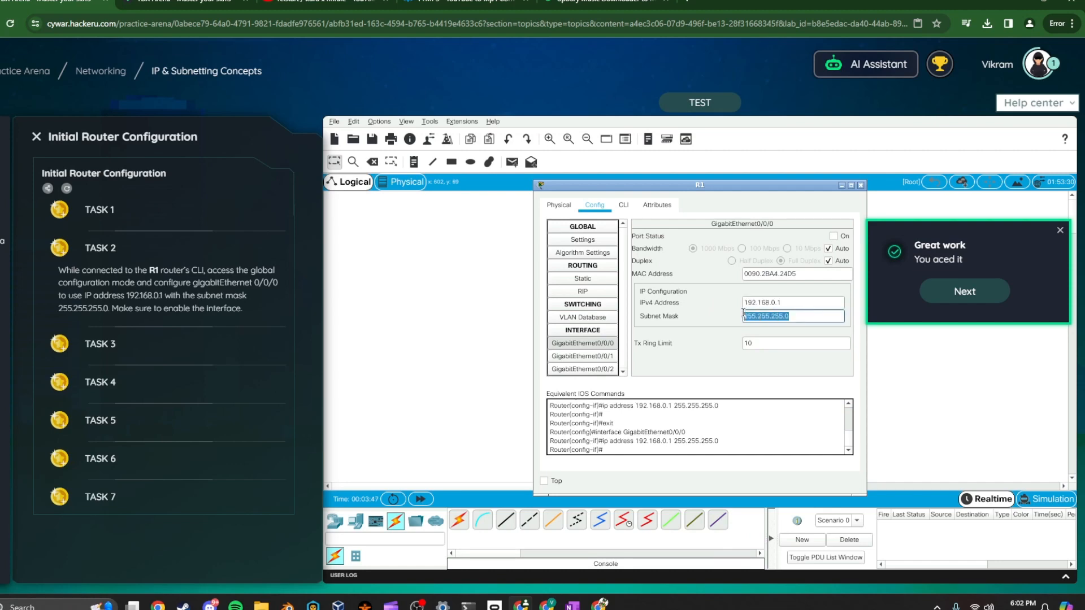
click(861, 185)
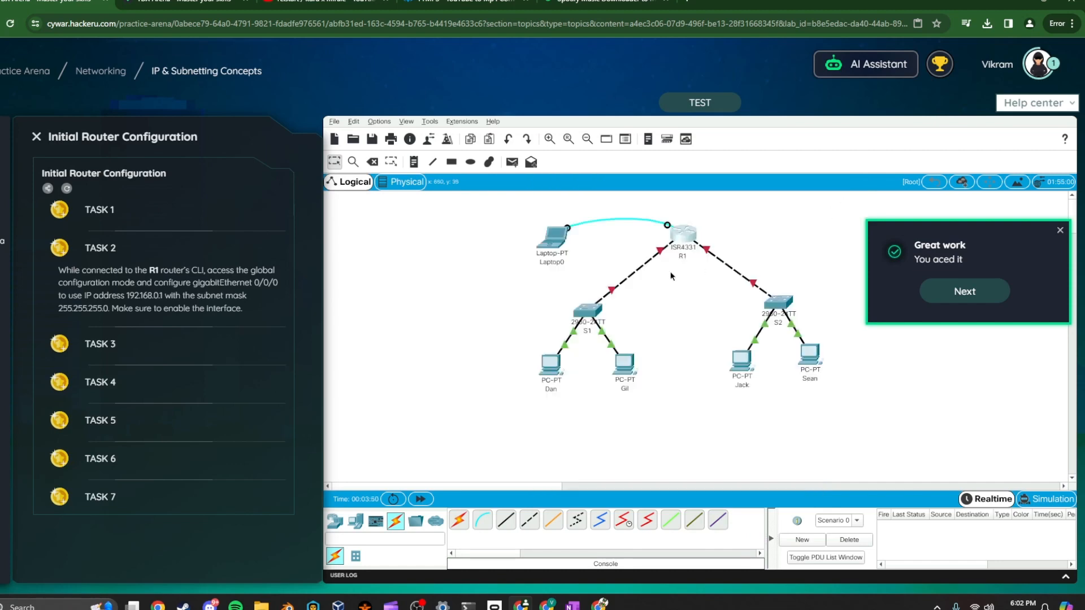
Reopen the terminal on Laptop0 and exit R1's interface configuration mode.
click(555, 243)
click(618, 207)
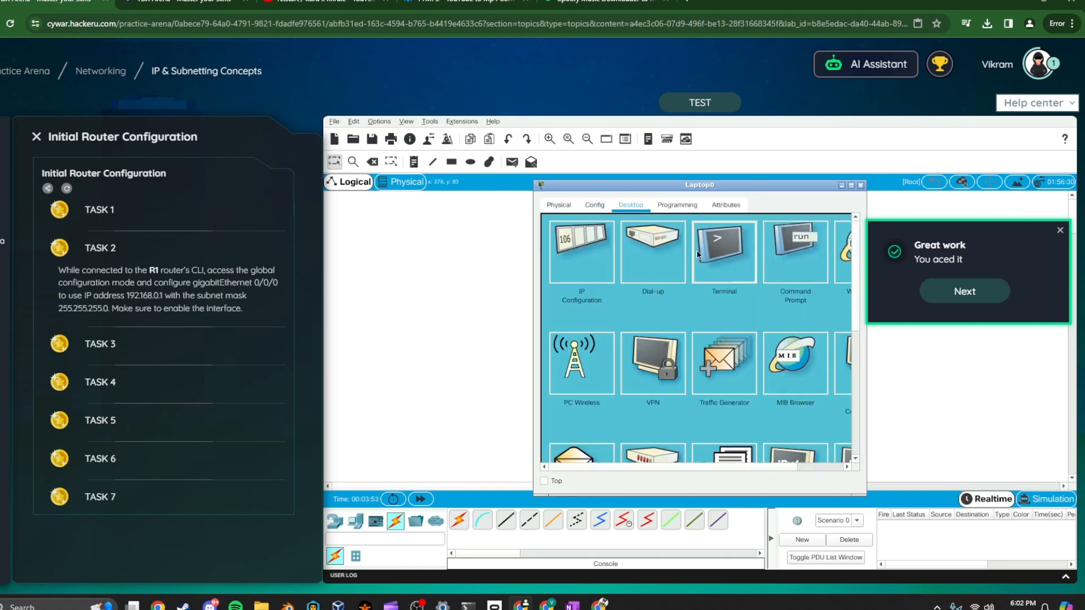
click(724, 252)
click(821, 348)
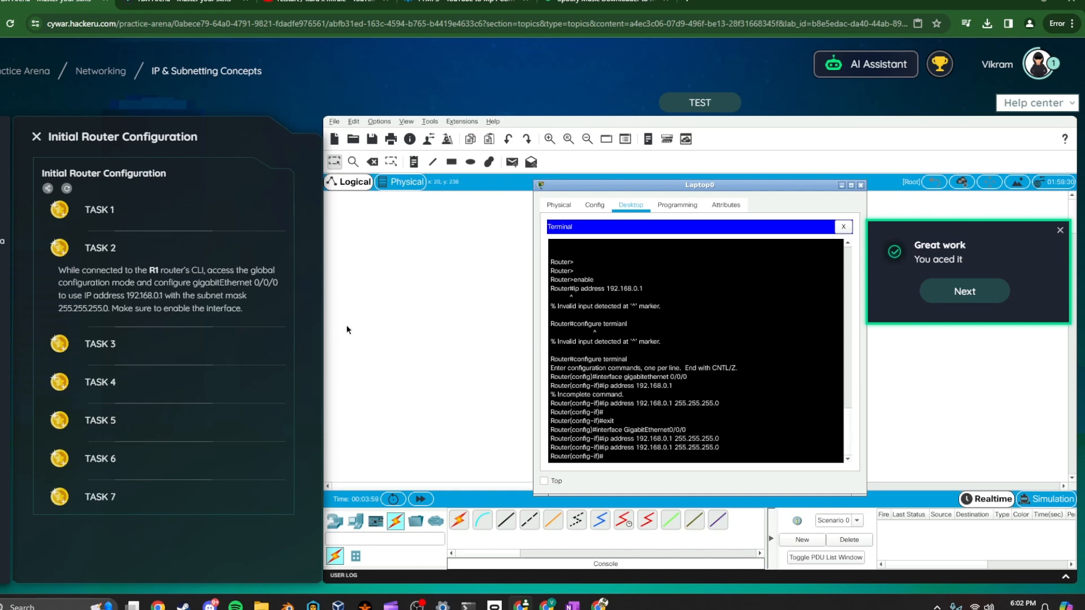
text(exit)
key(Return)
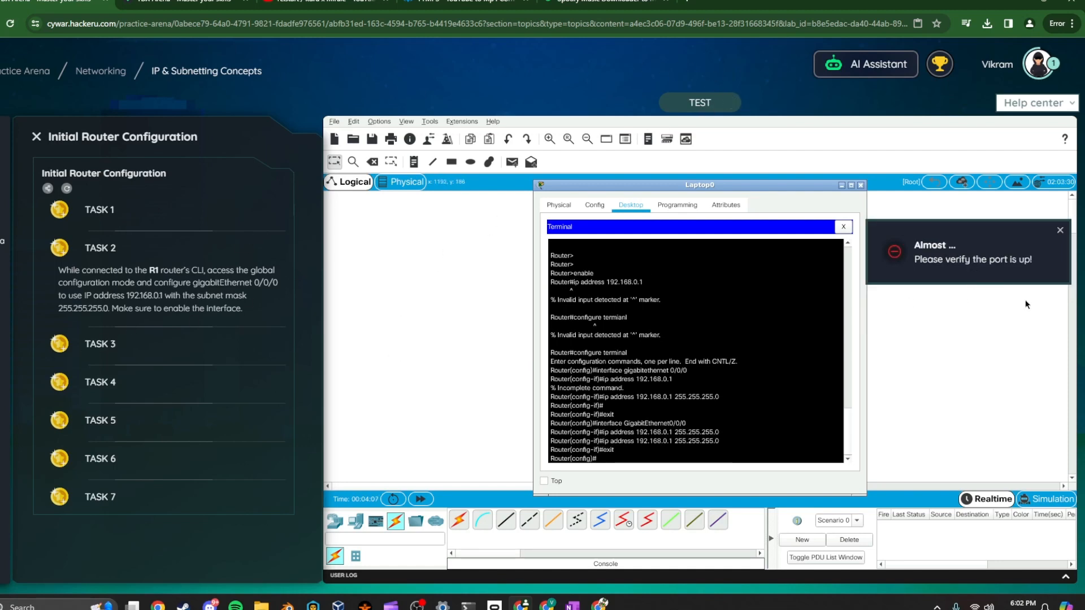
Try to run ip address 192.168.0.1 255.255.255.0 and no shutdown from R1's global configuration mode.
click(1043, 103)
mouse_move(926, 260)
mouse_down()
mouse_move(878, 261)
mouse_move(943, 265)
mouse_up()
click(880, 261)
click(663, 389)
text(exit)
key(Up)
key(Up)
key(Return)
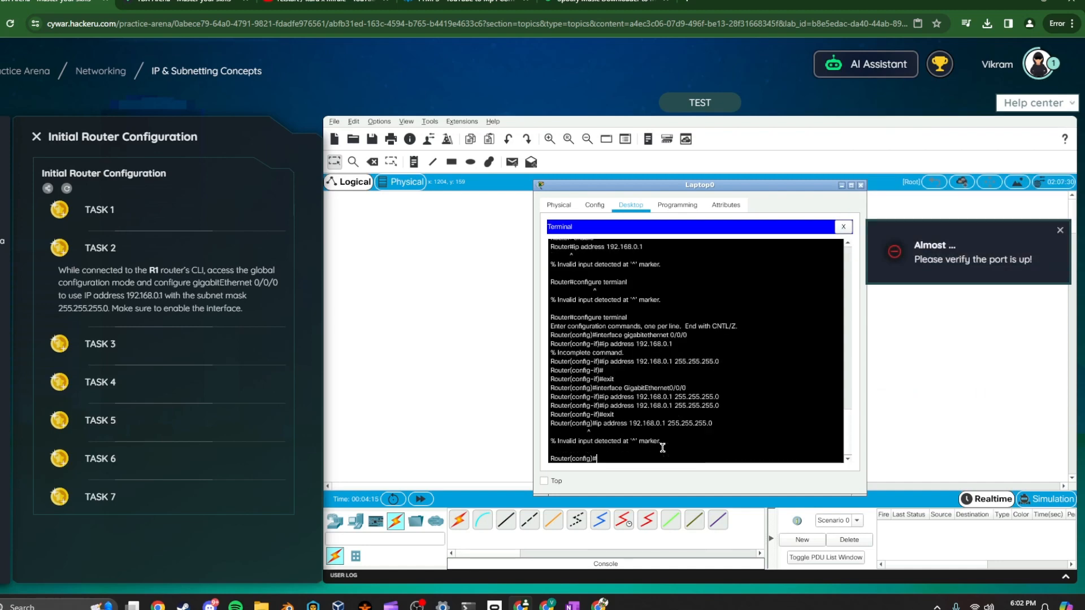
text(no shutdown)
key(Return)
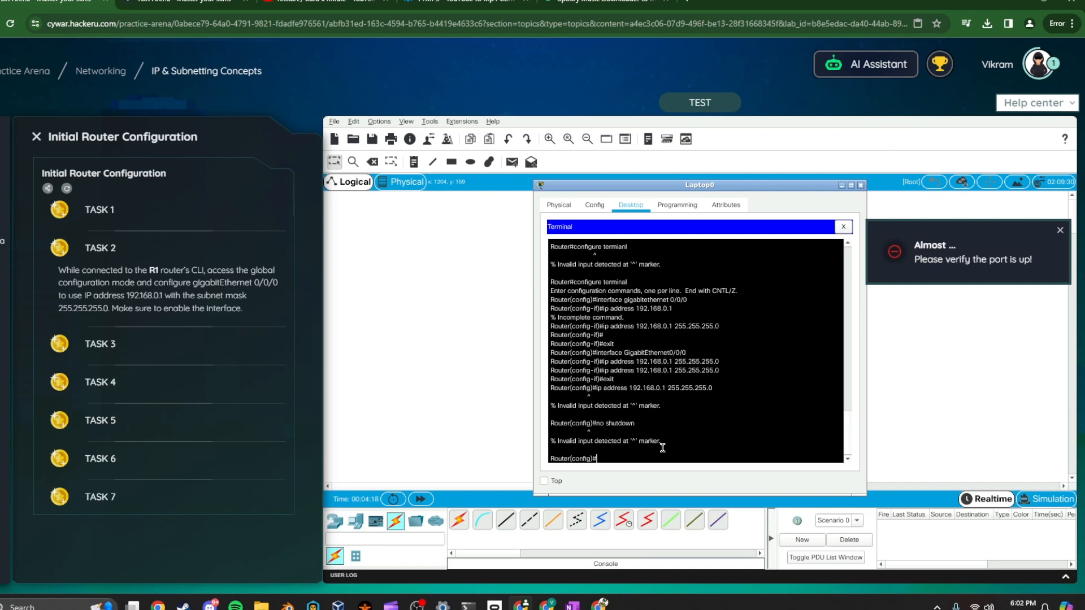
Select interface GigabitEthernet0/0/0 again and enable it with no shutdown.
key(Up)
key(Up)
key(Up)
key(Up)
key(Up)
key(Up)
key(Return)
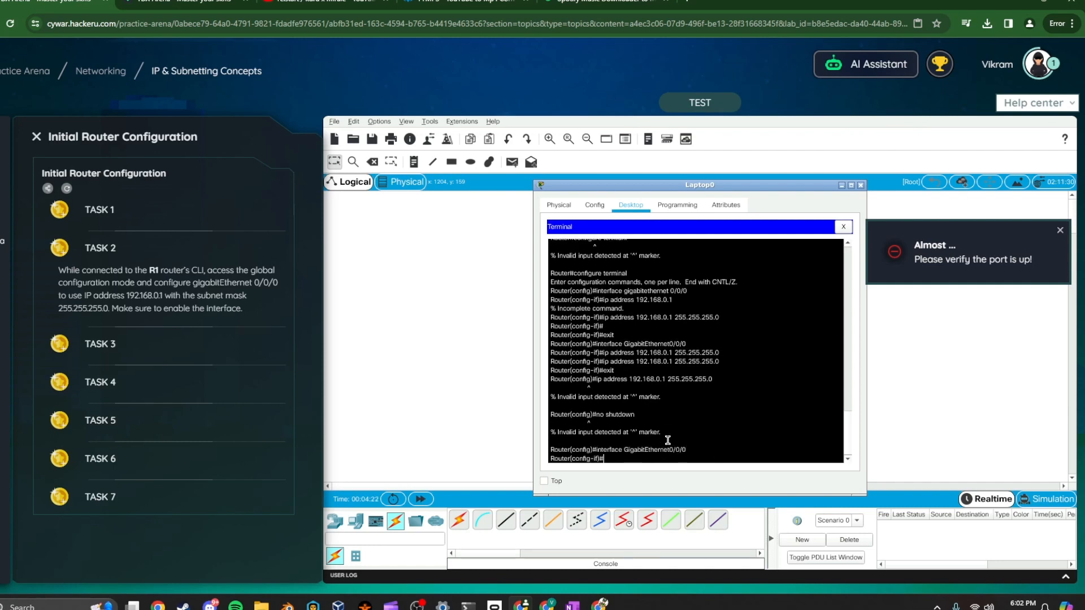
key(Up)
key(Up)
key(Return)
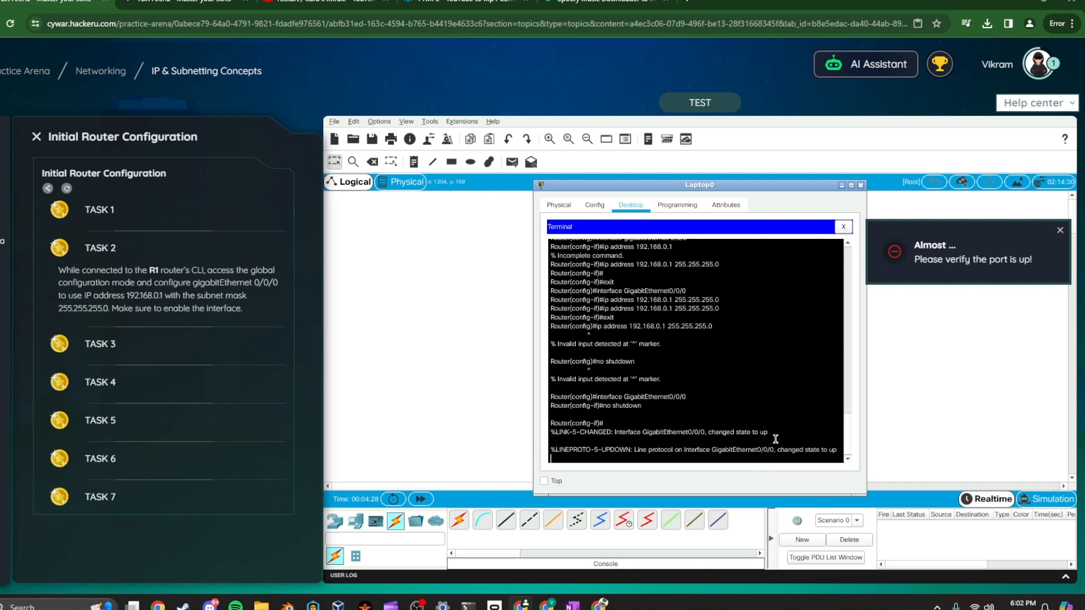
drag(770, 438, 805, 450)
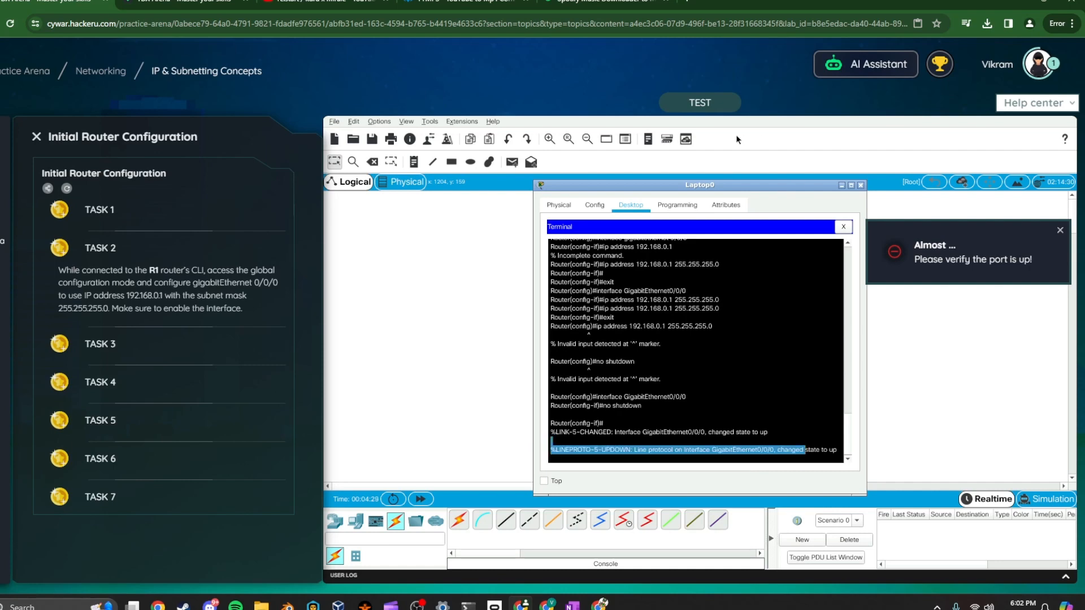
Open the Task 3 instructions and exit GigabitEthernet0/0/0's interface configuration mode.
click(1061, 230)
click(169, 347)
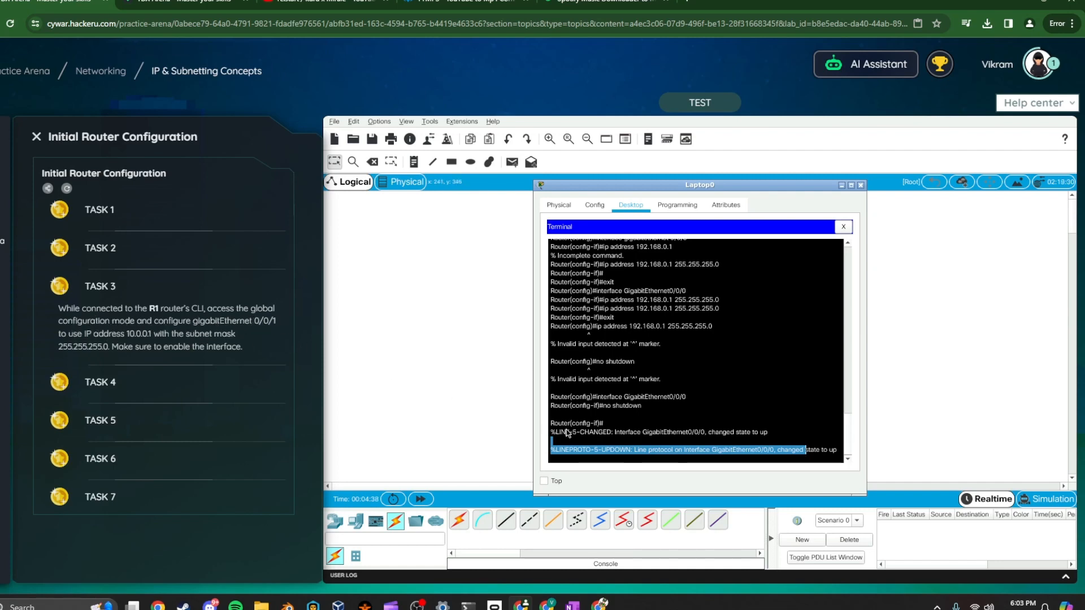
click(634, 453)
key(Return)
key(Up)
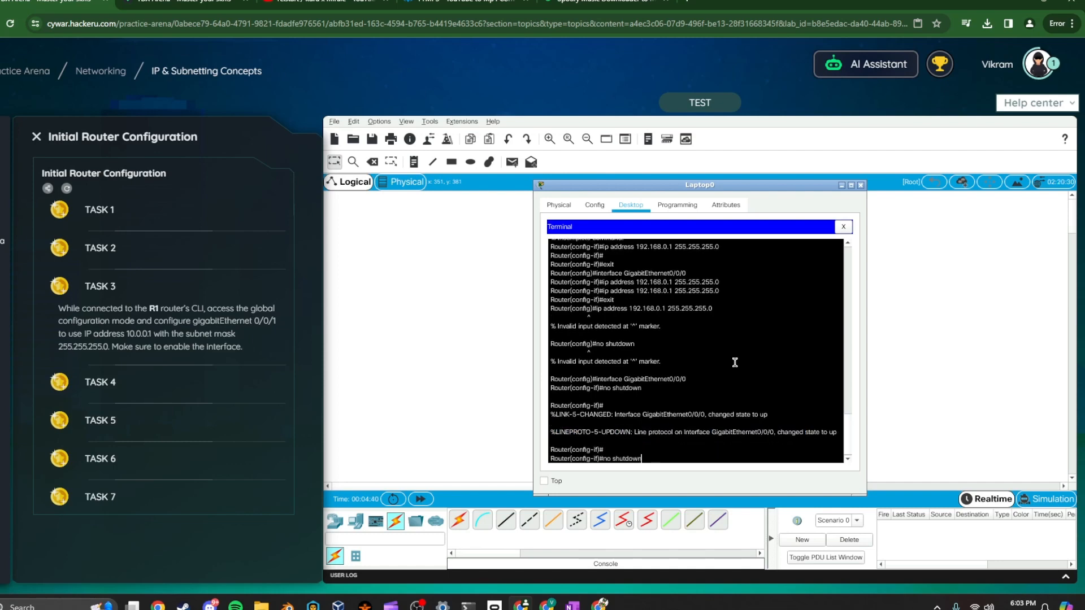
key(BackSpace)
key(BackSpace)
key(BackSpace)
key(BackSpace)
key(BackSpace)
text(exit)
key(Return)
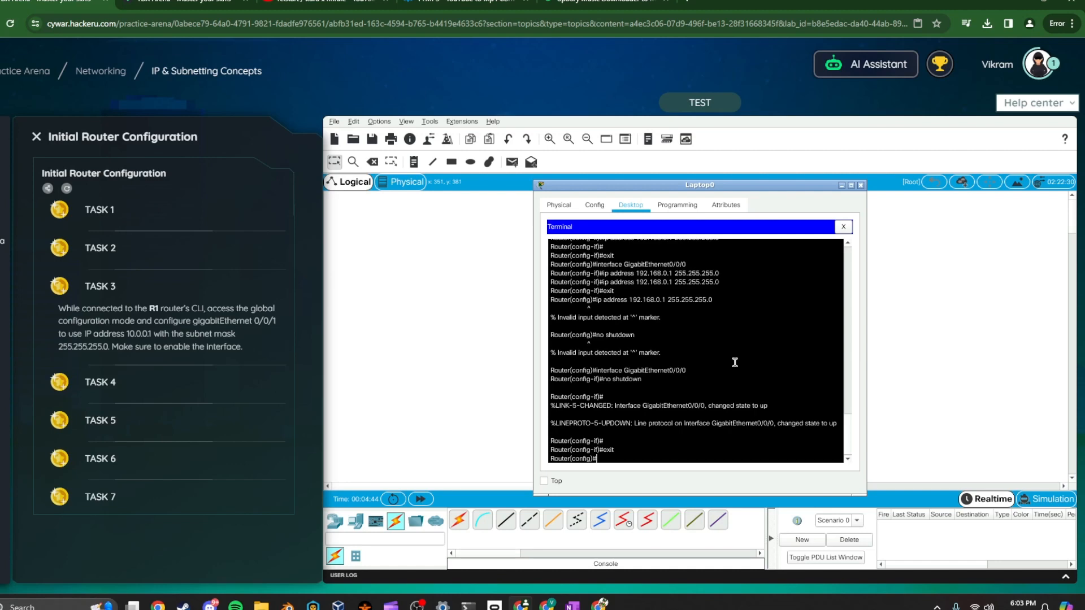
Select interface GigabitEthernet0/0/1 and assign it IP address 10.0.0.1 with subnet mask 255.255.255.0.
text(a)
text(interface GigabitEthernet0/0/0)
key(Return)
text(exit)
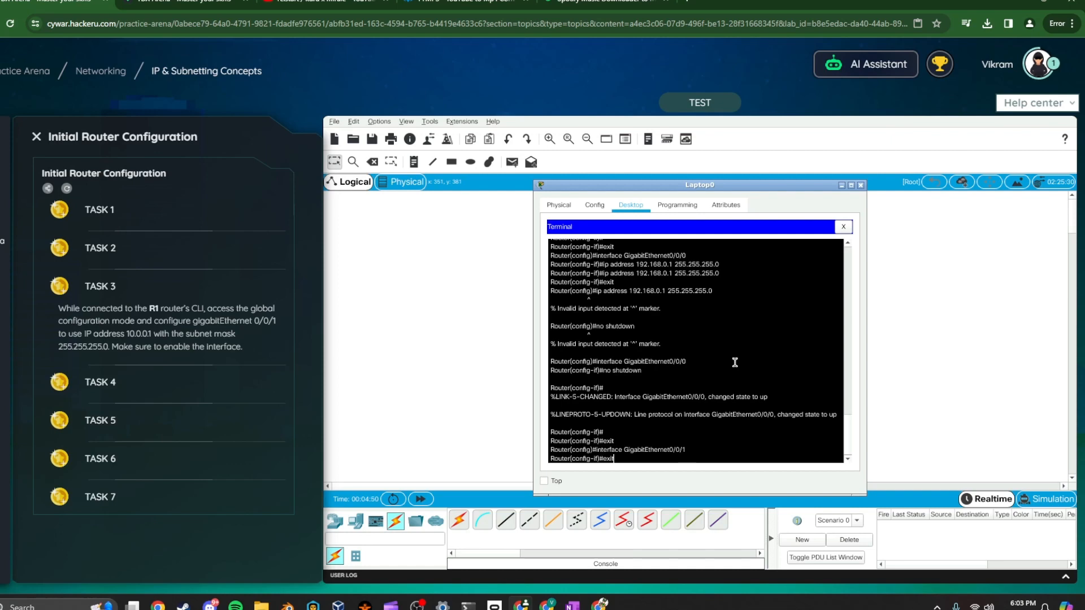
key(Up)
key(Down)
key(Down)
key(Down)
text(ip address 10.0.0.1 255.255.255.0)
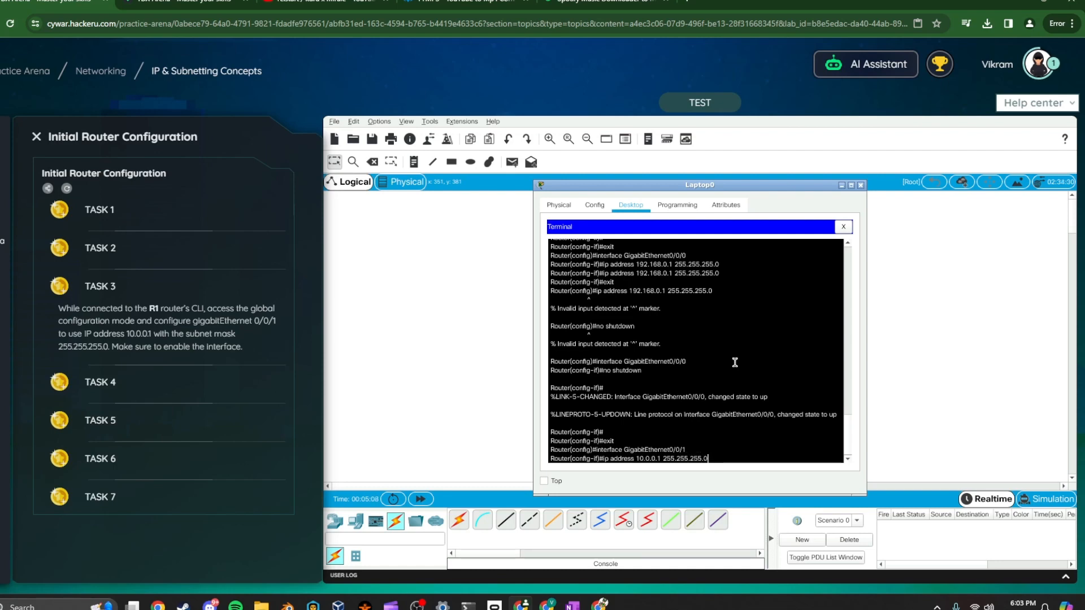
drag(689, 454, 667, 459)
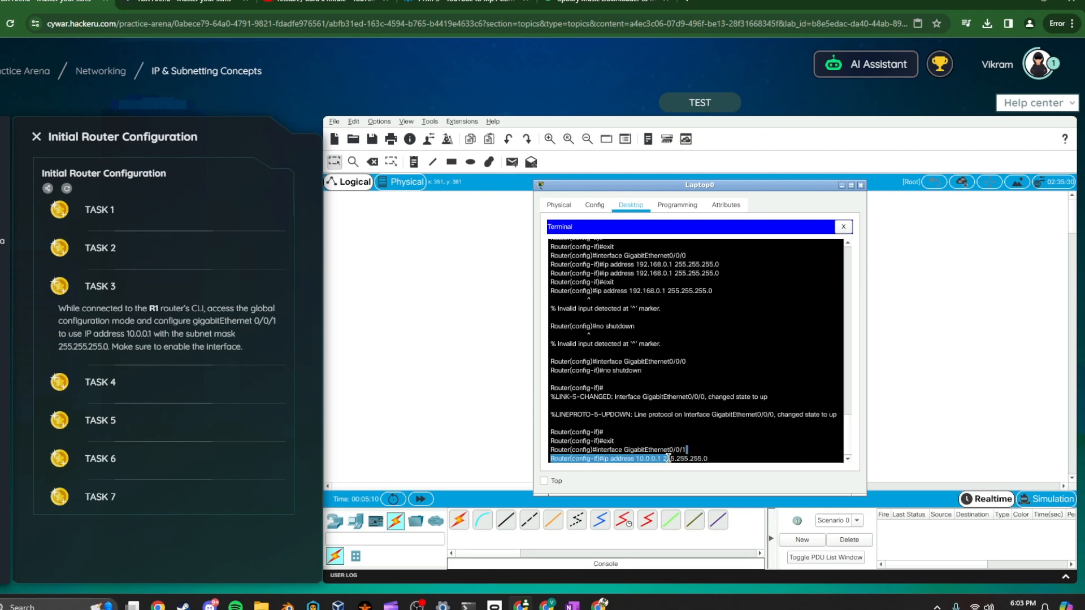
click(666, 459)
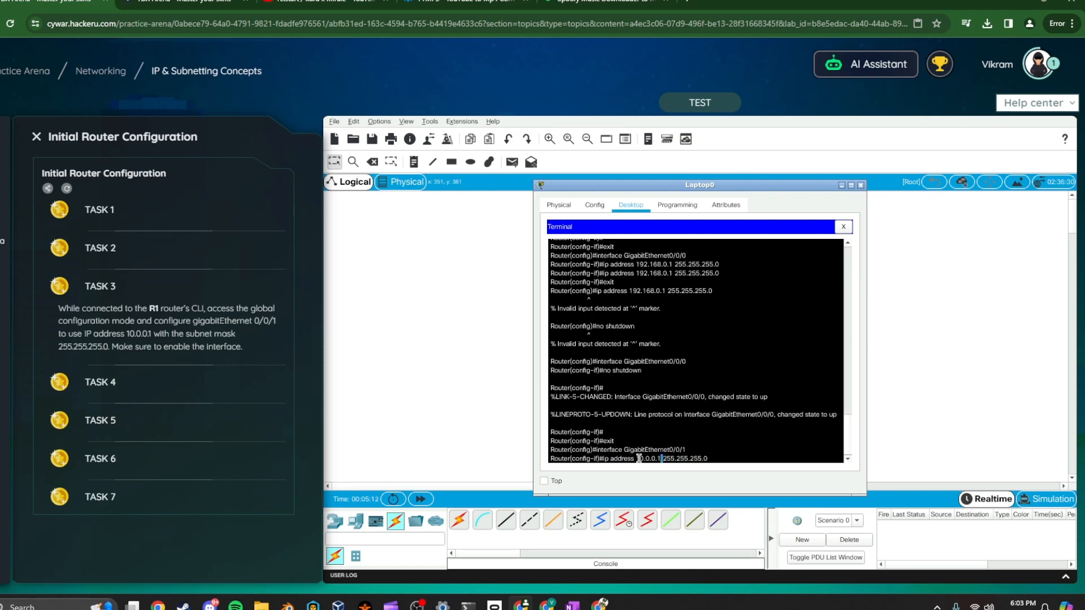
key(Return)
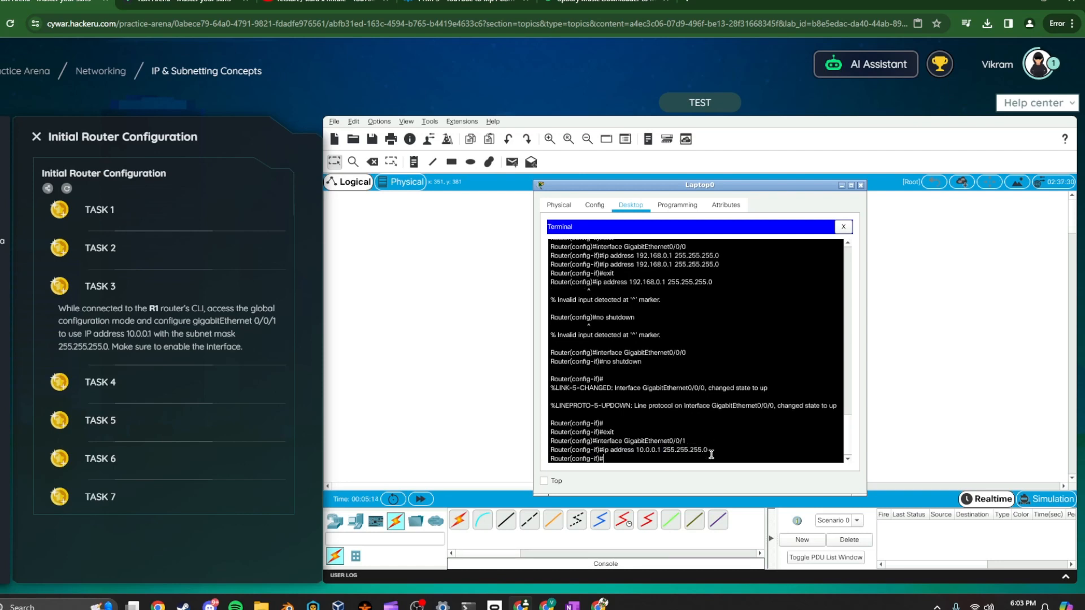
Check the IP settings of R1's GigabitEthernet0/0/0 and GigabitEthernet0/0/1 interfaces, and run the lab's test.
click(860, 186)
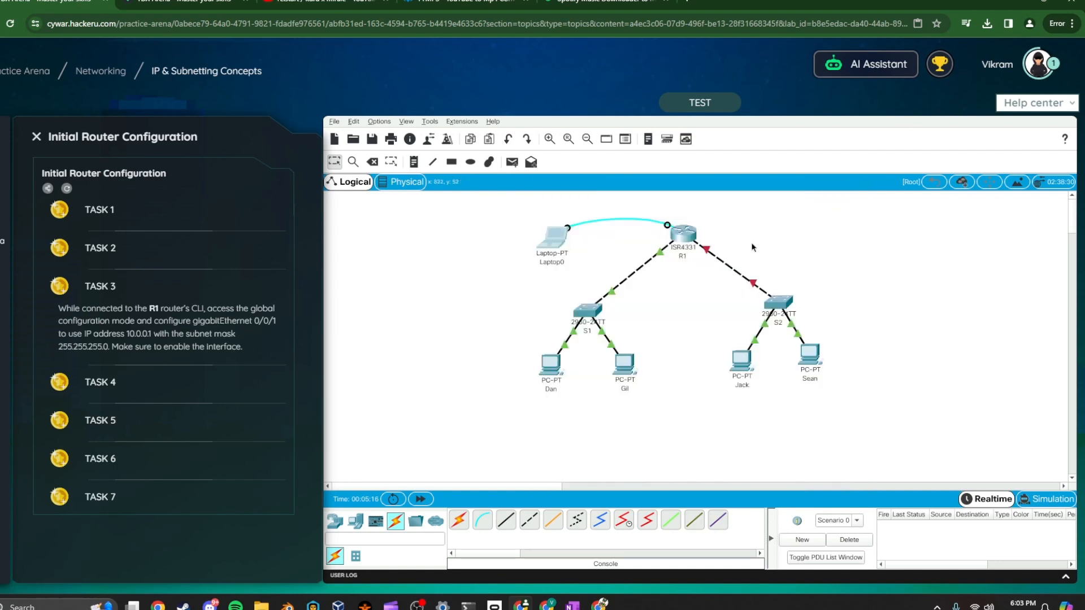
click(677, 233)
click(583, 343)
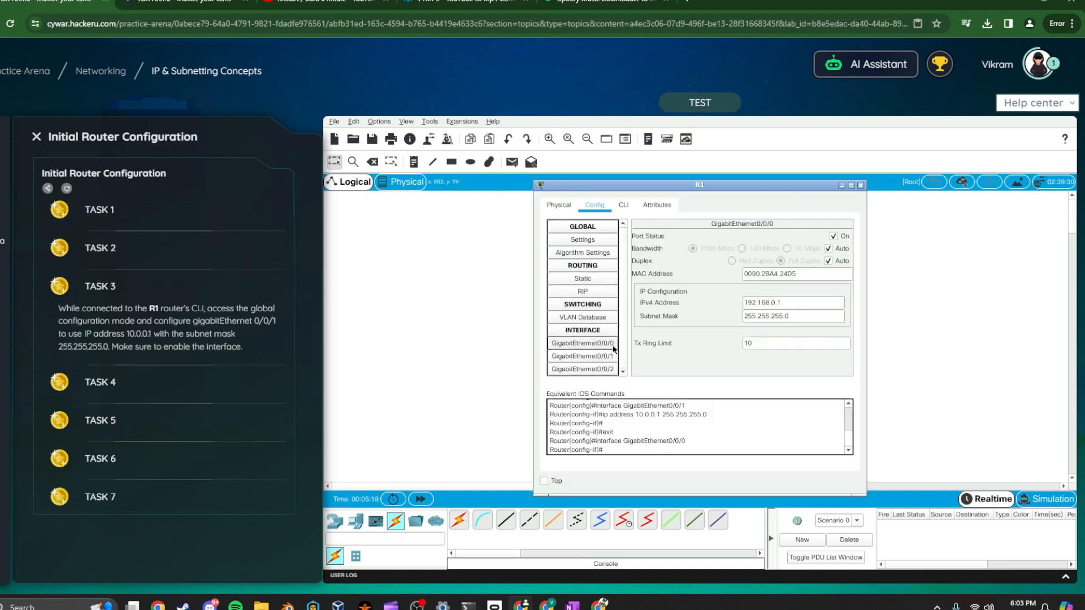
click(748, 303)
click(583, 356)
drag(784, 304, 748, 304)
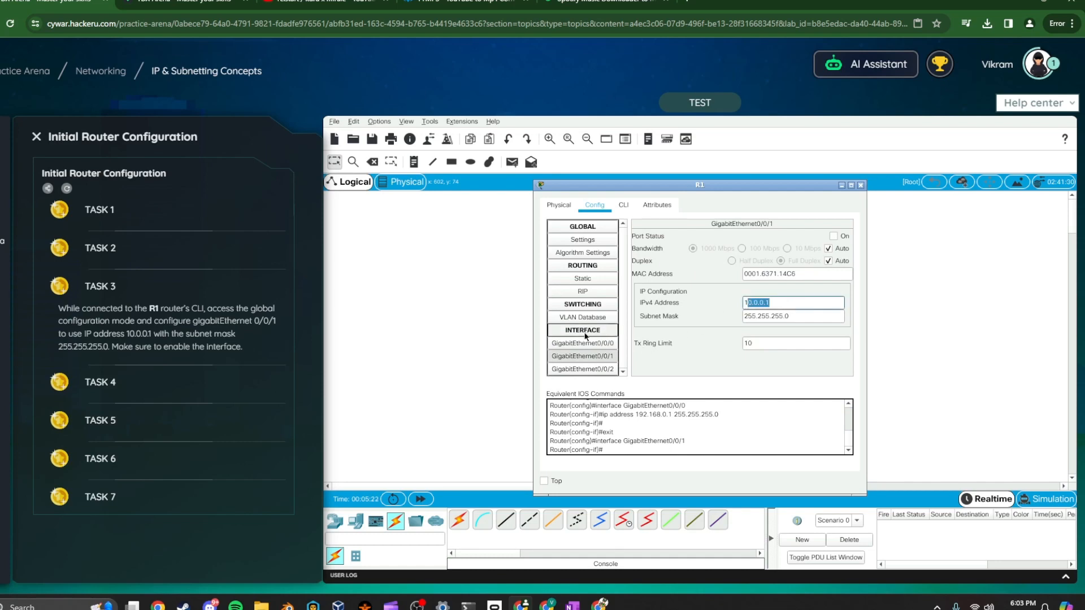
click(861, 185)
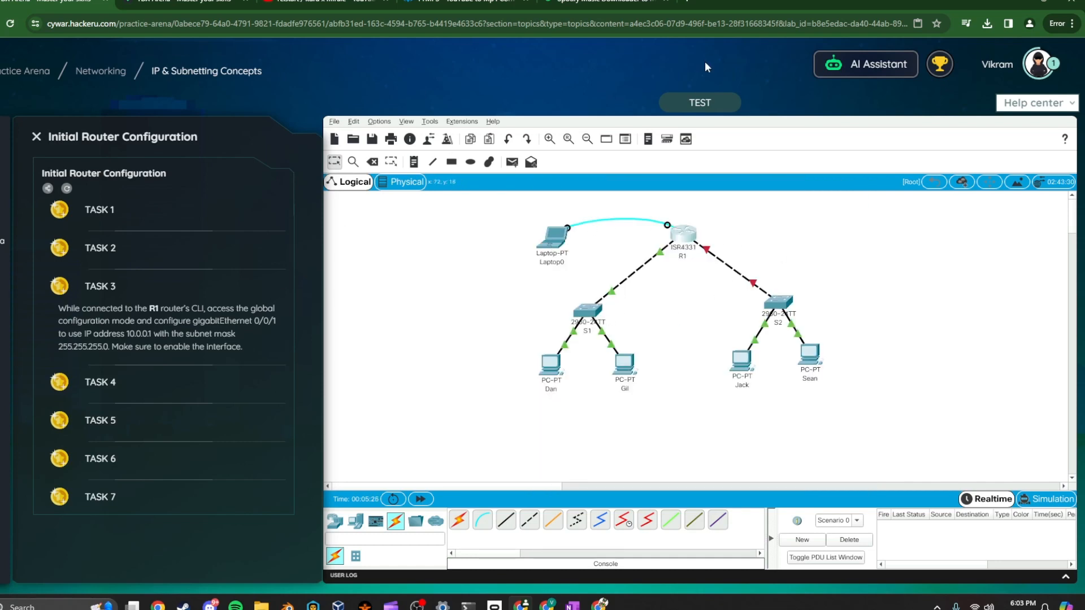
click(703, 105)
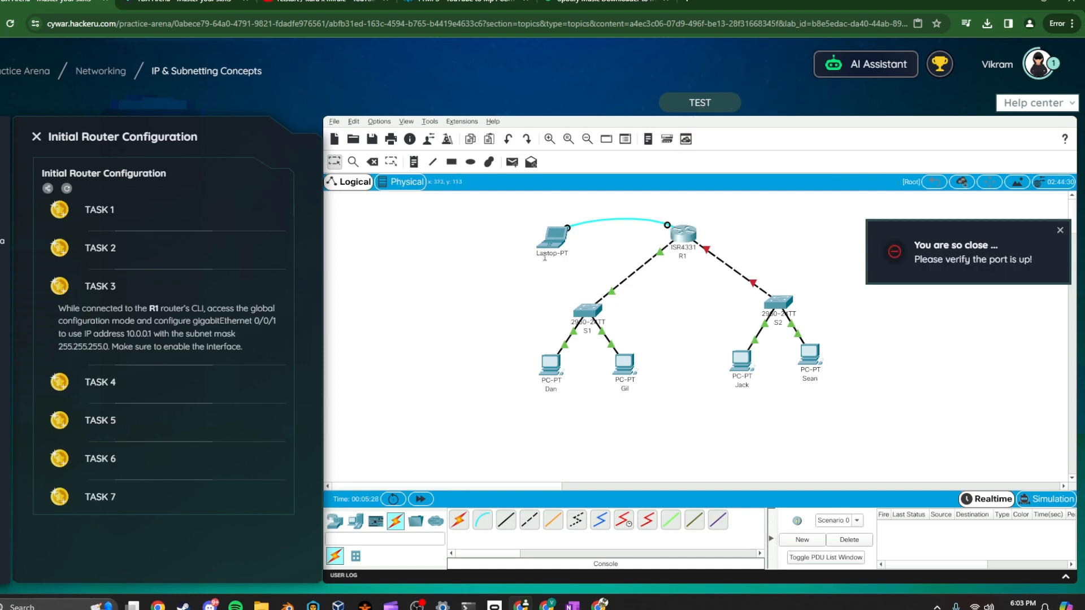
Reopen Laptop0's terminal session to R1, keeping the port configuration at 9600 bits per second and 8 data bits.
click(553, 240)
click(778, 239)
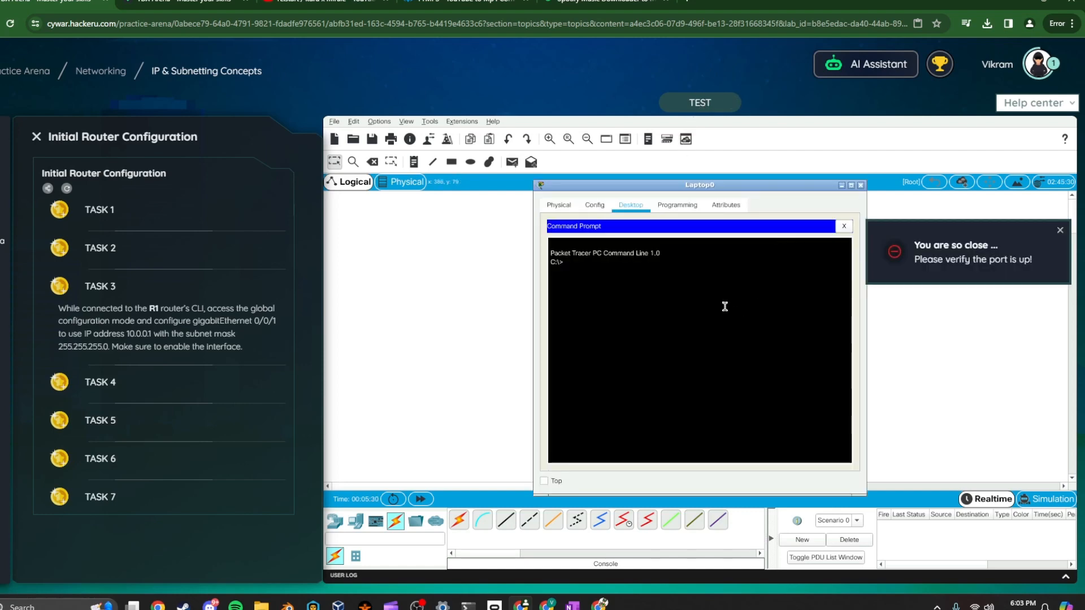
click(844, 226)
click(728, 239)
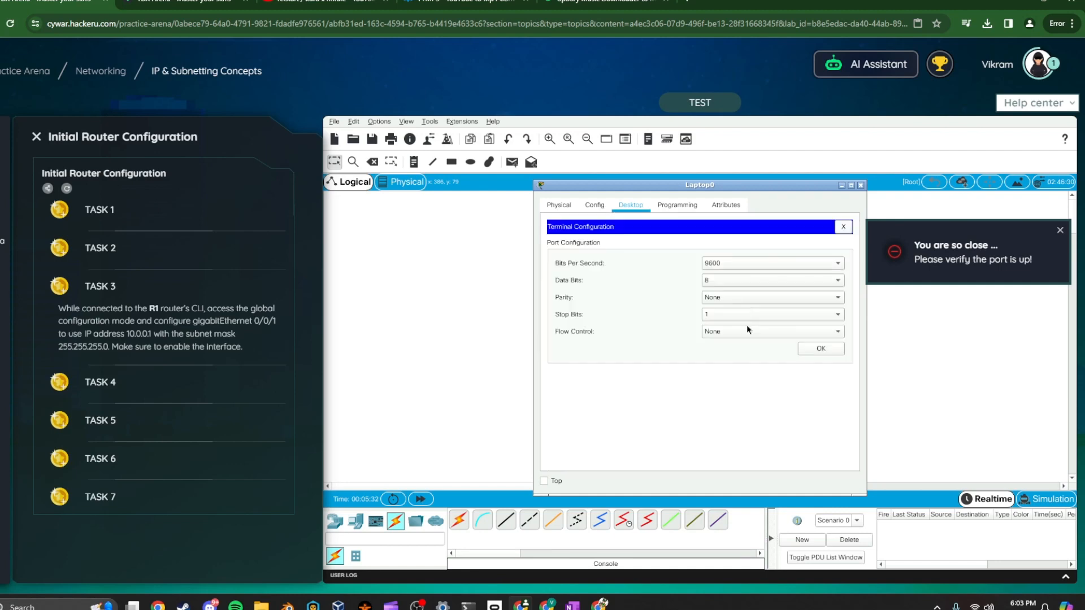
click(814, 347)
click(714, 401)
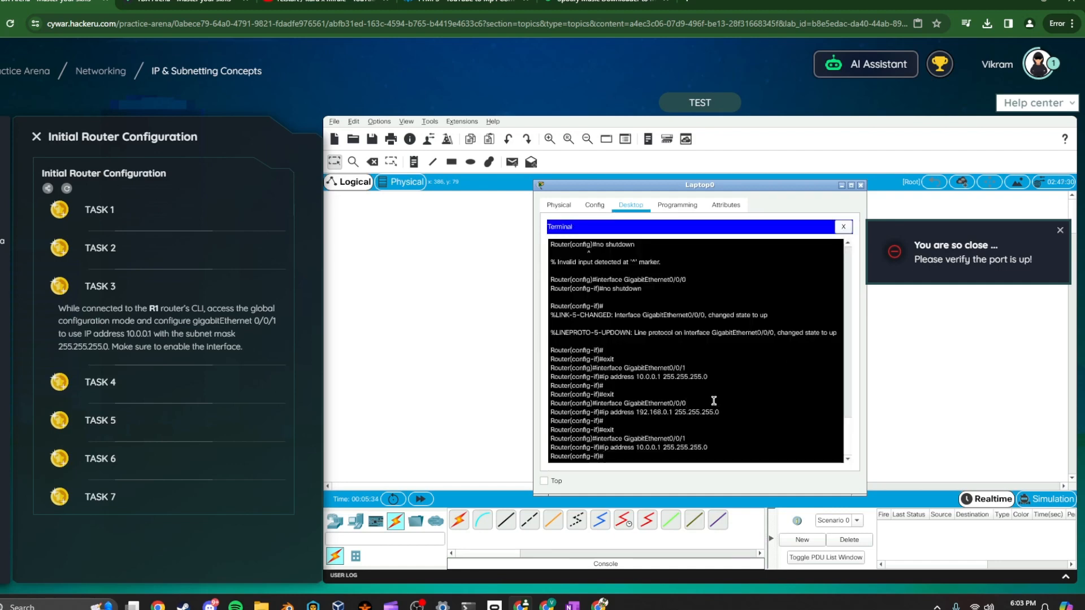
Enable GigabitEthernet0/0/1 with no shutdown and exit its interface configuration mode.
text(no shutdow)
text(n)
key(Return)
key(Return)
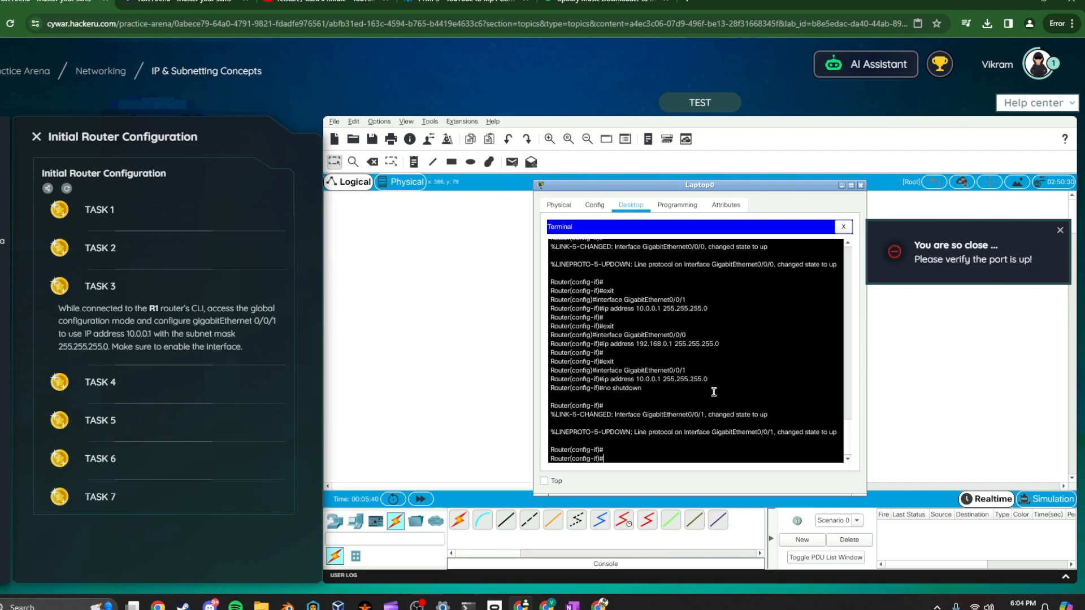
text(exit)
key(Return)
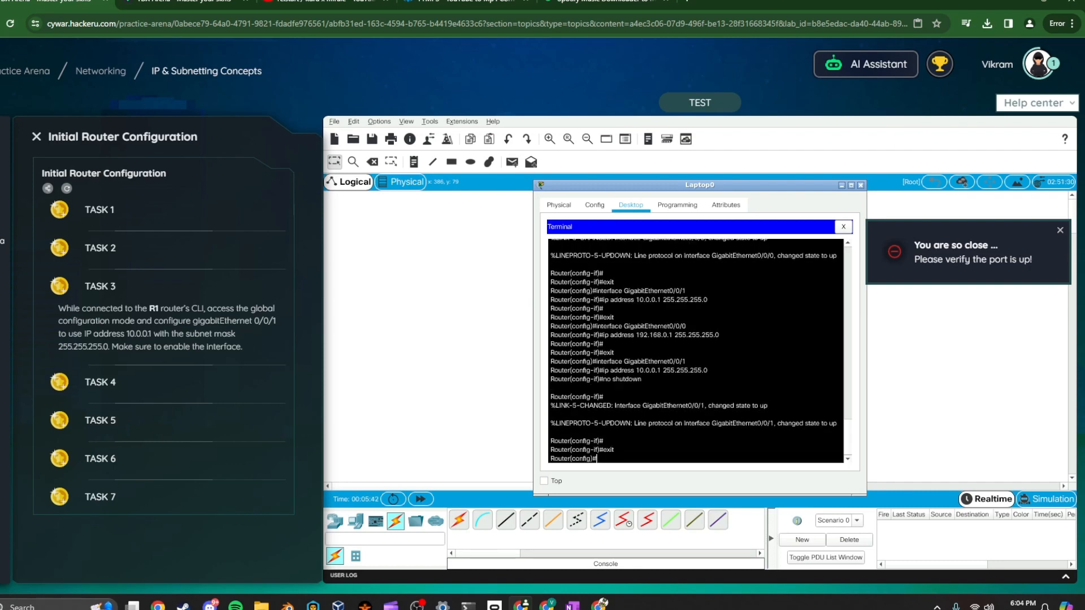
Run the lab's test for Task 3, dismiss its notification and open the Task 4 instructions.
click(680, 109)
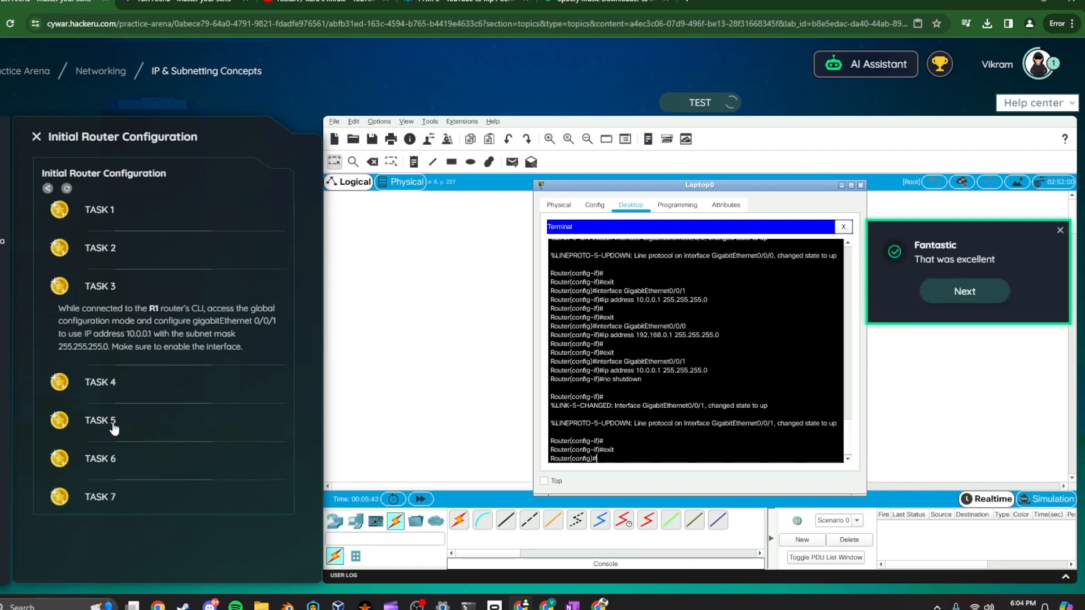
click(1057, 235)
click(114, 390)
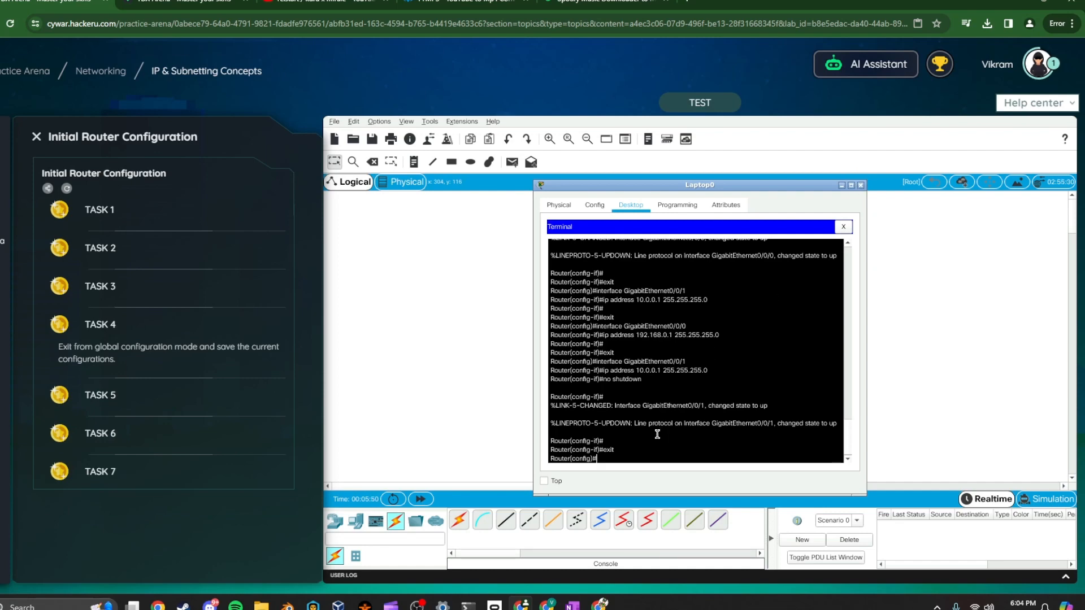
Try to save R1's running configuration to startup-config from global configuration mode.
text(d)
text(copy)
text( running)
text(p)
text(-congif)
key(BackSpace)
key(BackSpace)
key(BackSpace)
text(fig start)
key(Return)
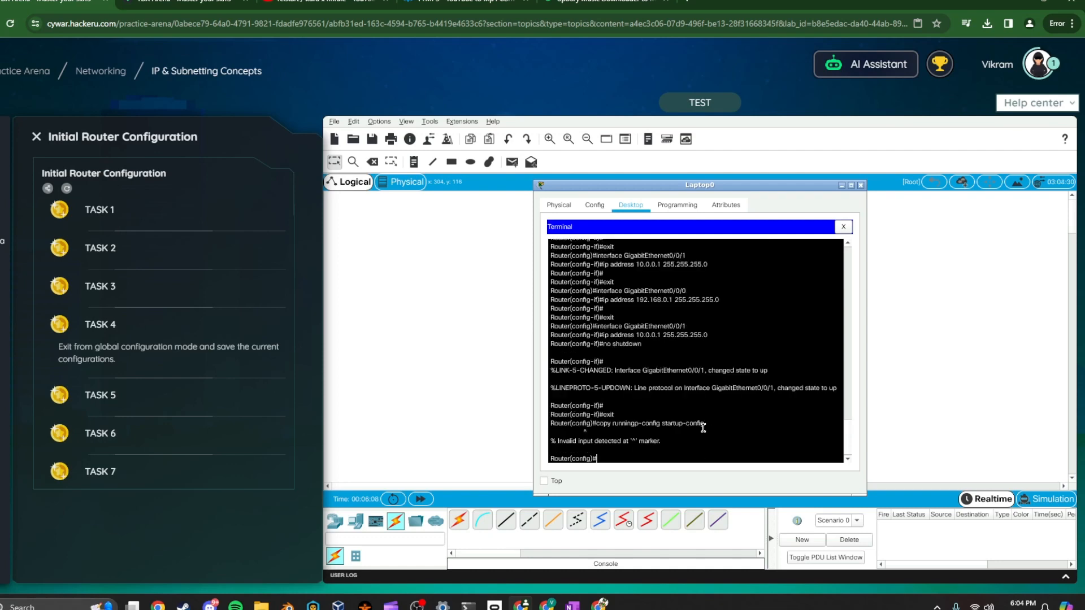
Correct the misspelled source in the previous command to running-config and retry the copy to startup-config.
key(Up)
key(Left)
key(Left)
key(Left)
key(Left)
key(Left)
key(Left)
key(Left)
key(Left)
key(Left)
key(BackSpace)
key(Return)
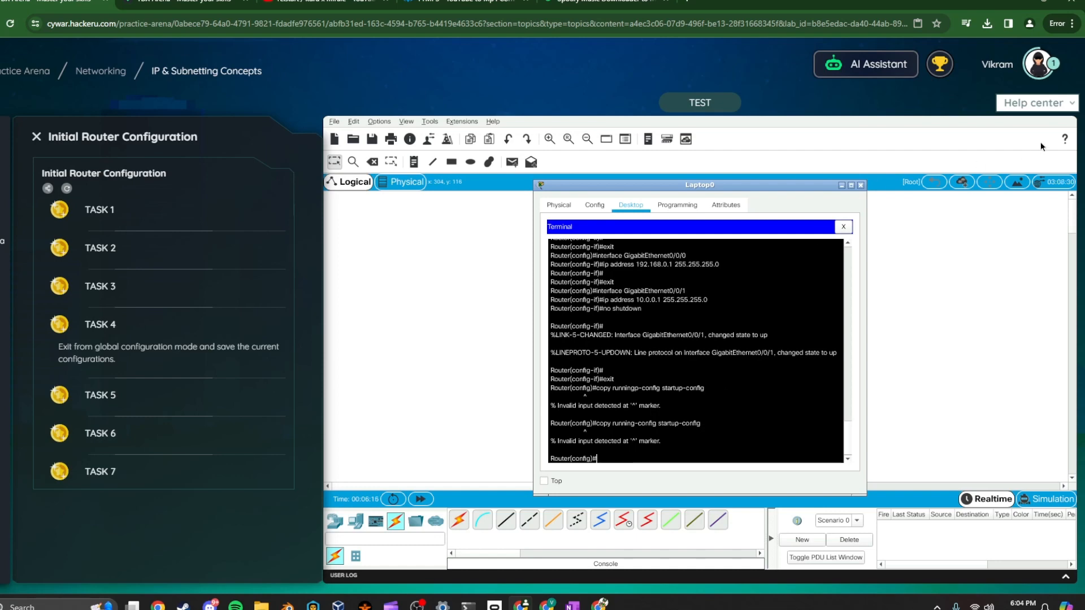
Exit R1's global configuration mode to return to the privileged prompt.
text(exit)
key(Return)
key(Up)
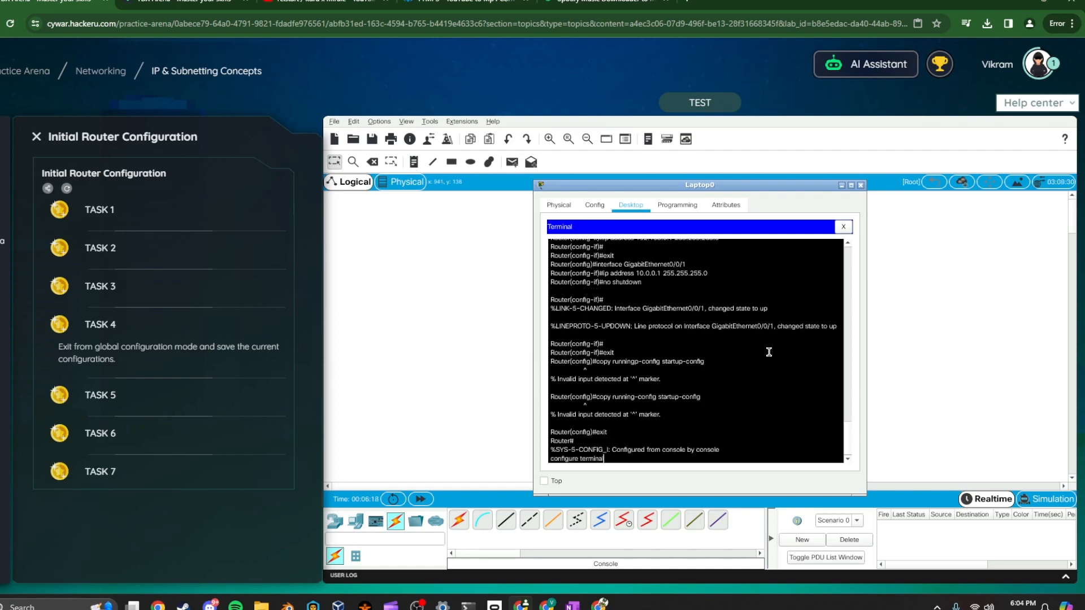
key(Up)
key(Up)
key(Down)
key(Down)
key(Down)
key(Return)
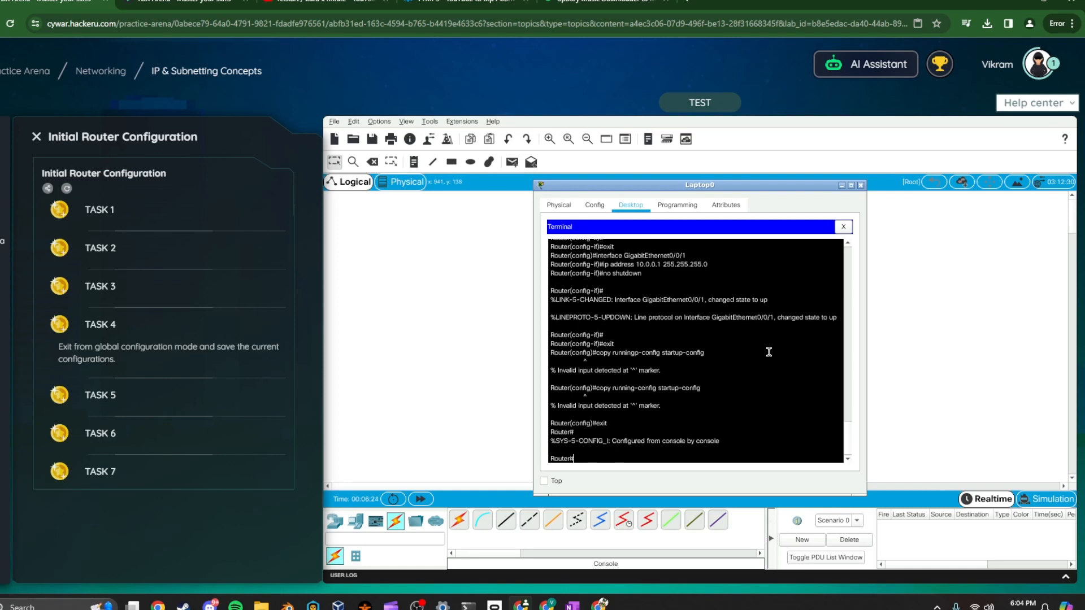
Try to copy running-config to startup-config in privileged mode with \ as the destination filename.
text(copy rui)
text(ning -config sa)
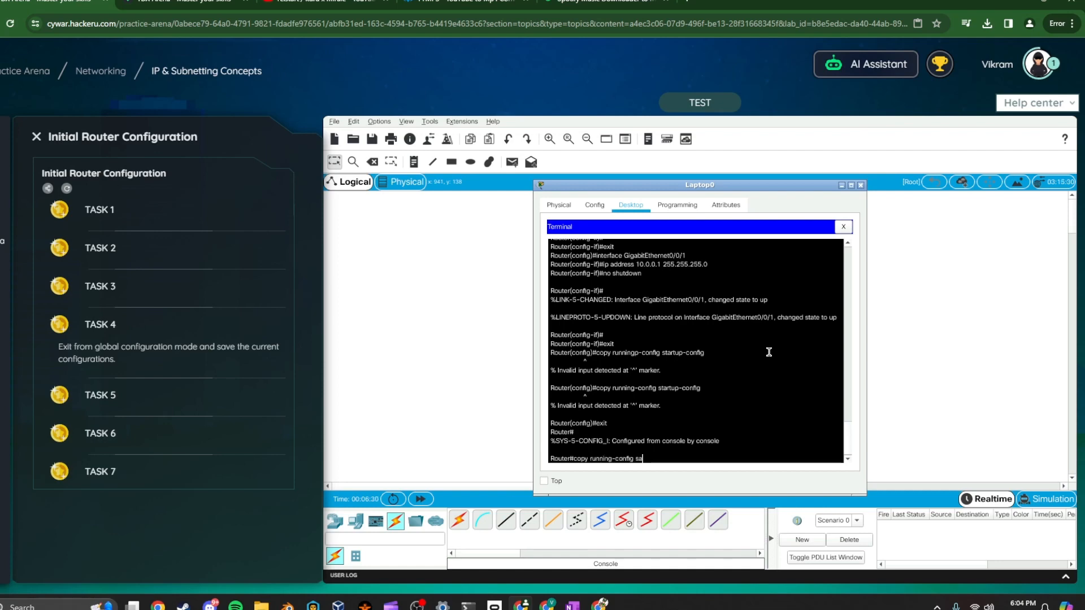
text(art)
text(up-confi)
text(g)
key(Return)
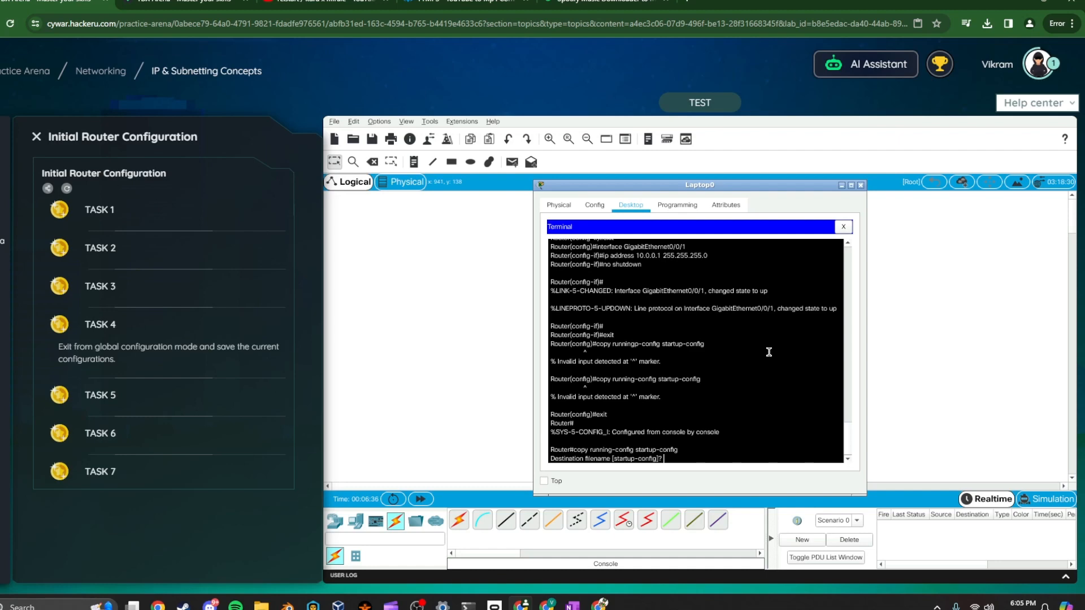
text(\)
key(Return)
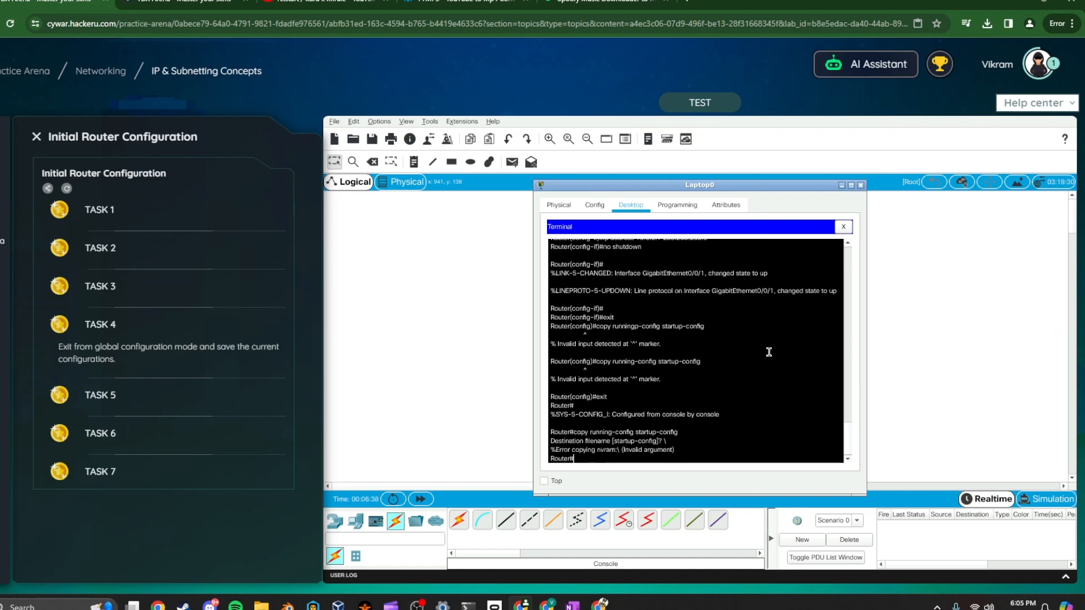
Repeat the copy of running-config to startup-config, accepting the default destination filename.
key(Up)
key(Return)
key(Return)
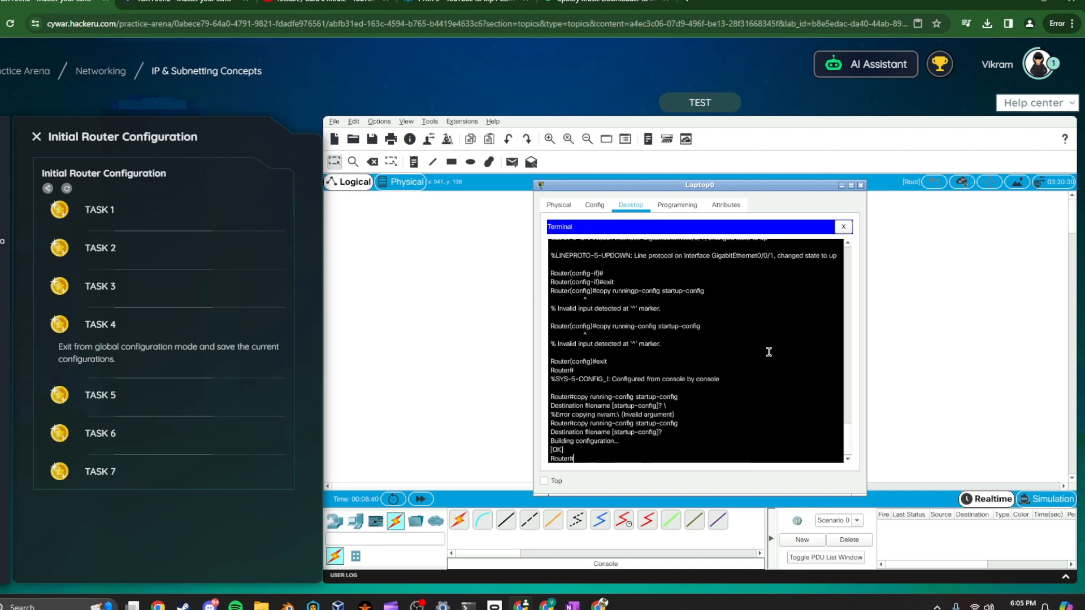
Close Laptop0's window and run the lab's test for Task 4.
drag(564, 450, 552, 448)
click(860, 186)
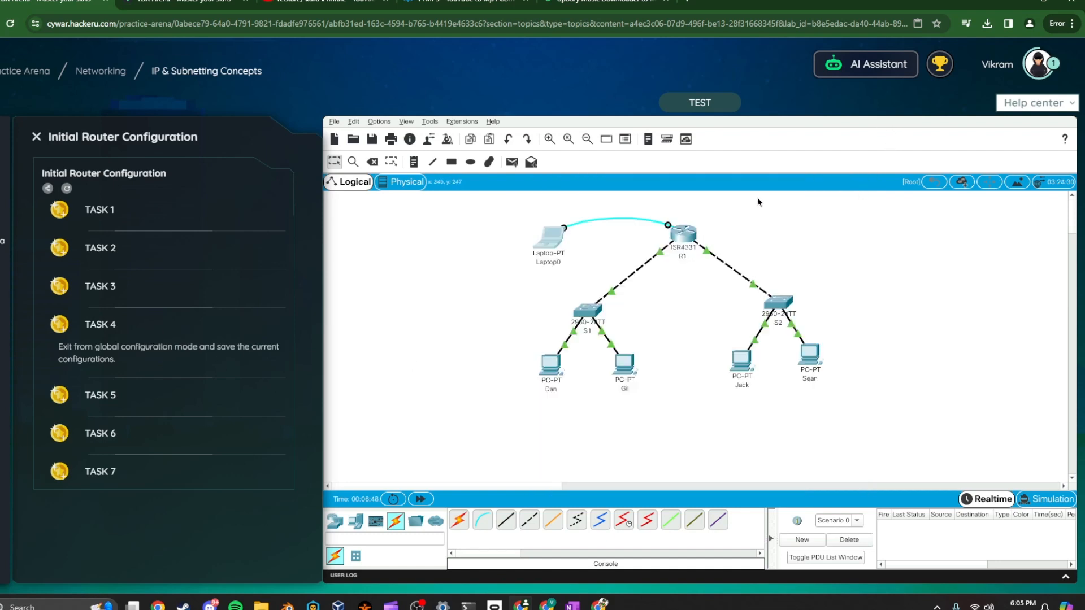
click(682, 107)
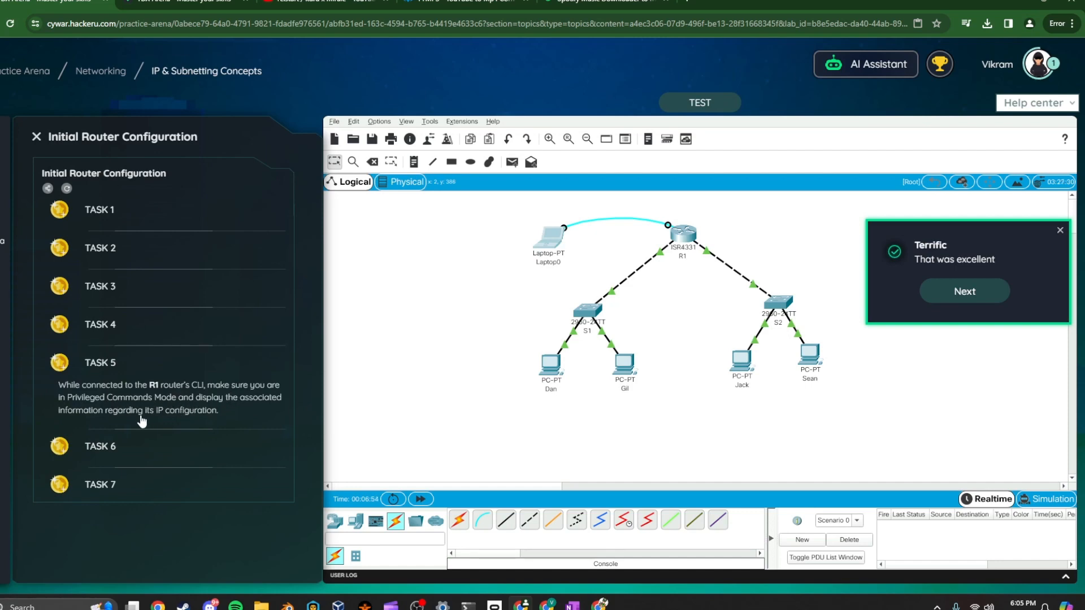
Reopen Laptop0, replace its IP configuration view with the terminal's port configuration, and dismiss the test notification.
click(549, 238)
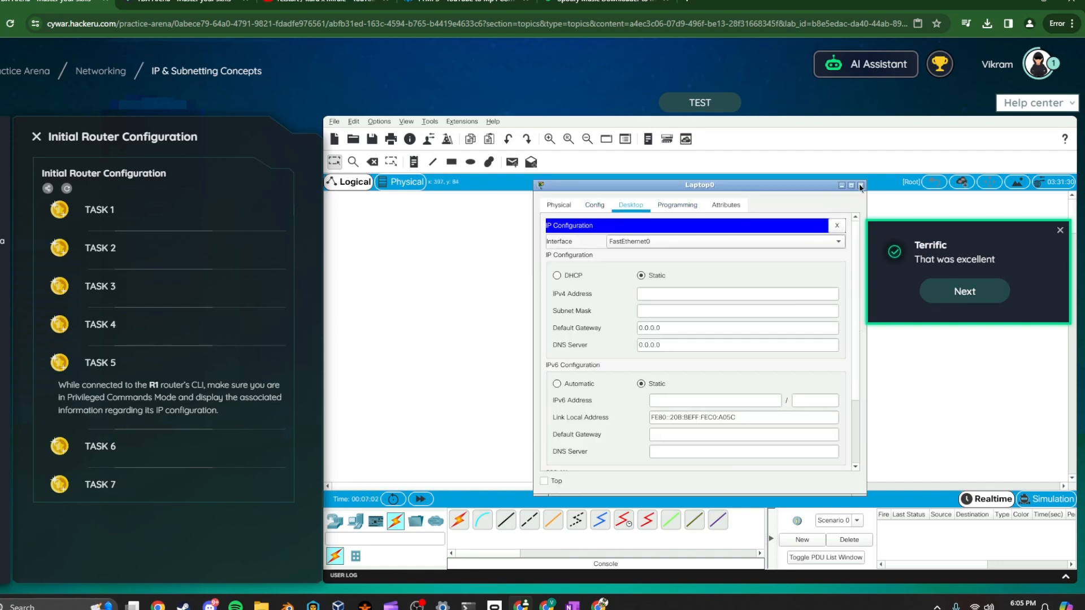
click(595, 205)
click(630, 205)
click(837, 227)
click(744, 265)
click(1060, 231)
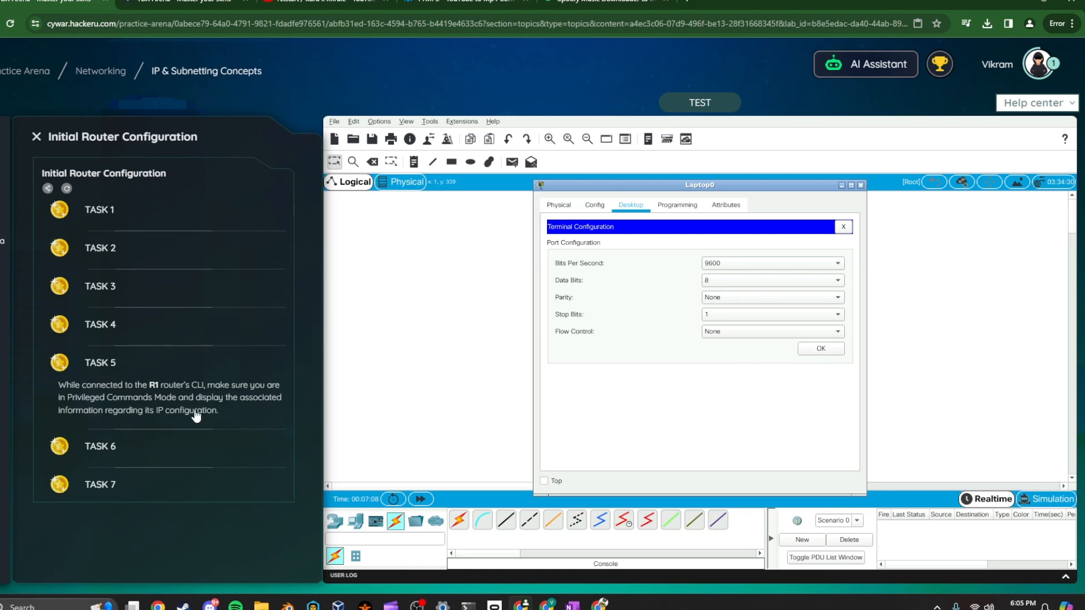
Look up the Task 5 solution in the help center and the show ip interface brief entry in the OneNote command table.
click(1014, 107)
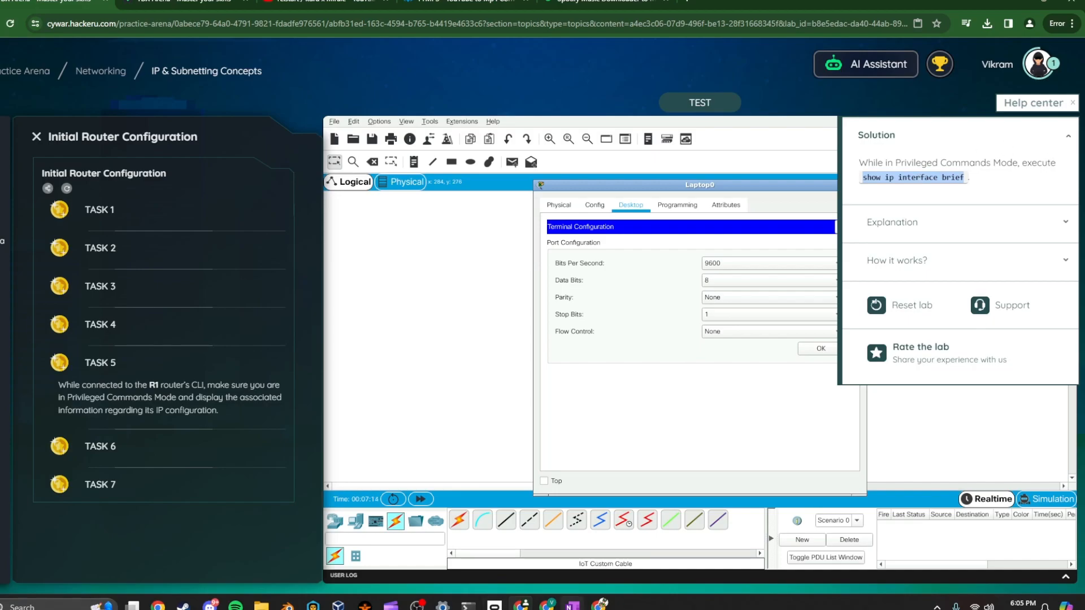
click(572, 605)
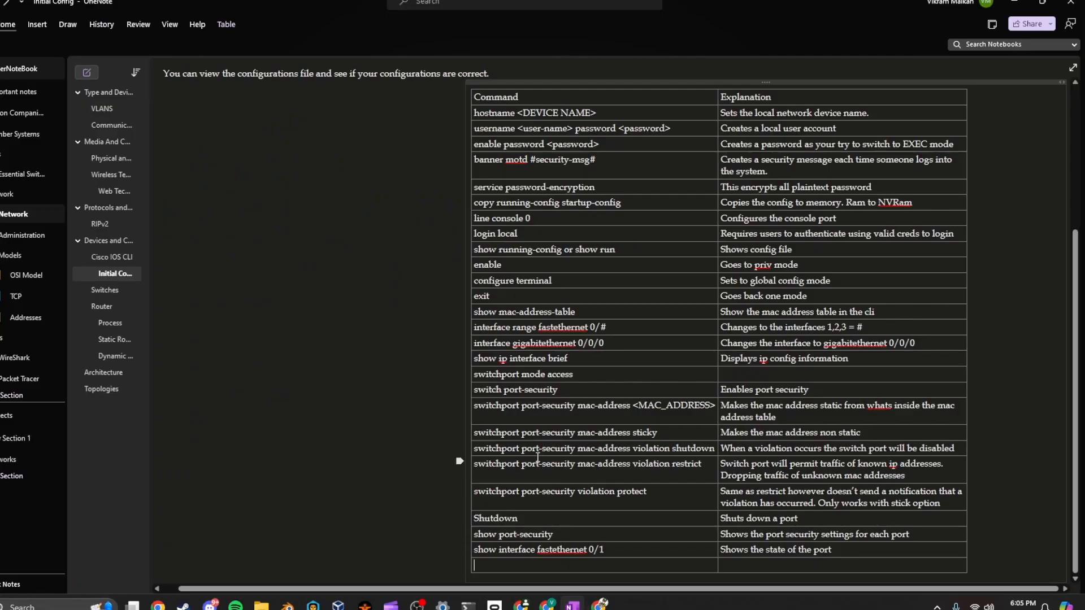
drag(480, 355, 570, 358)
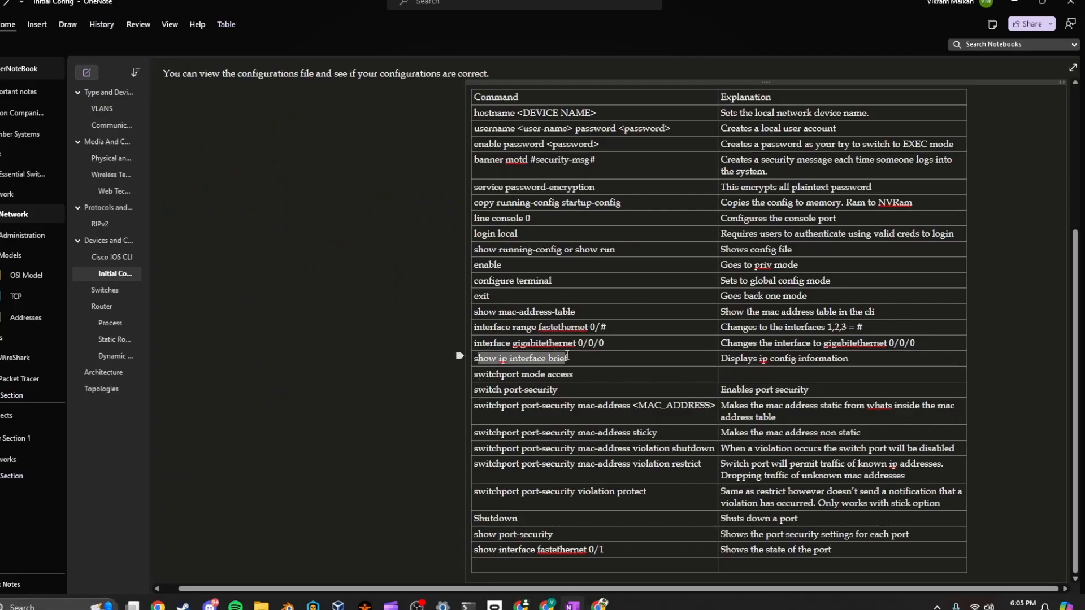
drag(727, 358, 850, 358)
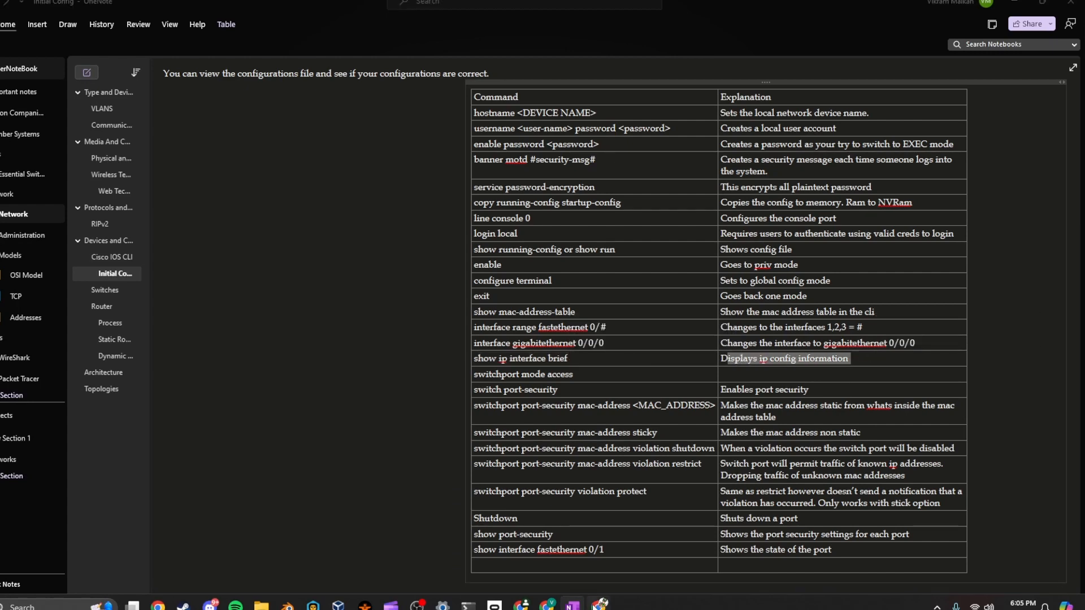
key(alt+Tab)
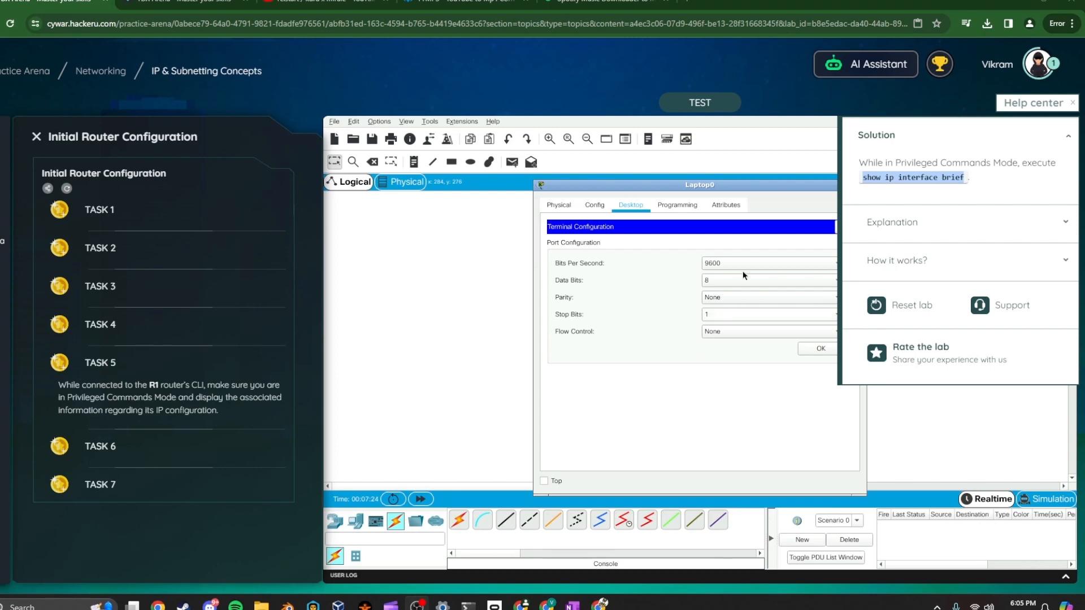
Start Laptop0's terminal session to R1 with the port configuration at 9600 bits per second and 8 data bits.
click(769, 334)
click(813, 350)
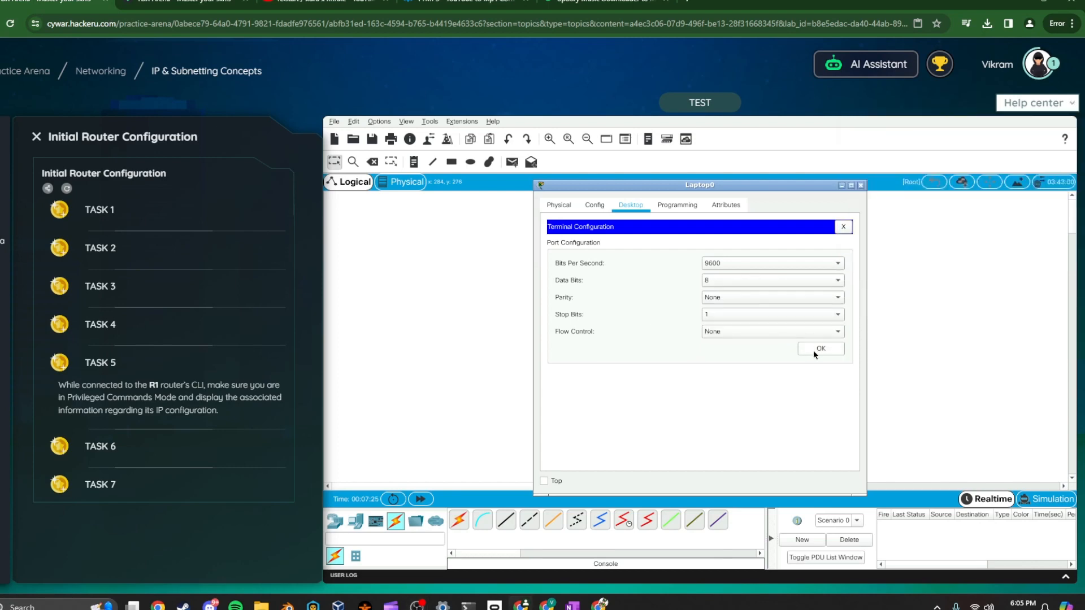
click(771, 314)
click(758, 343)
click(820, 351)
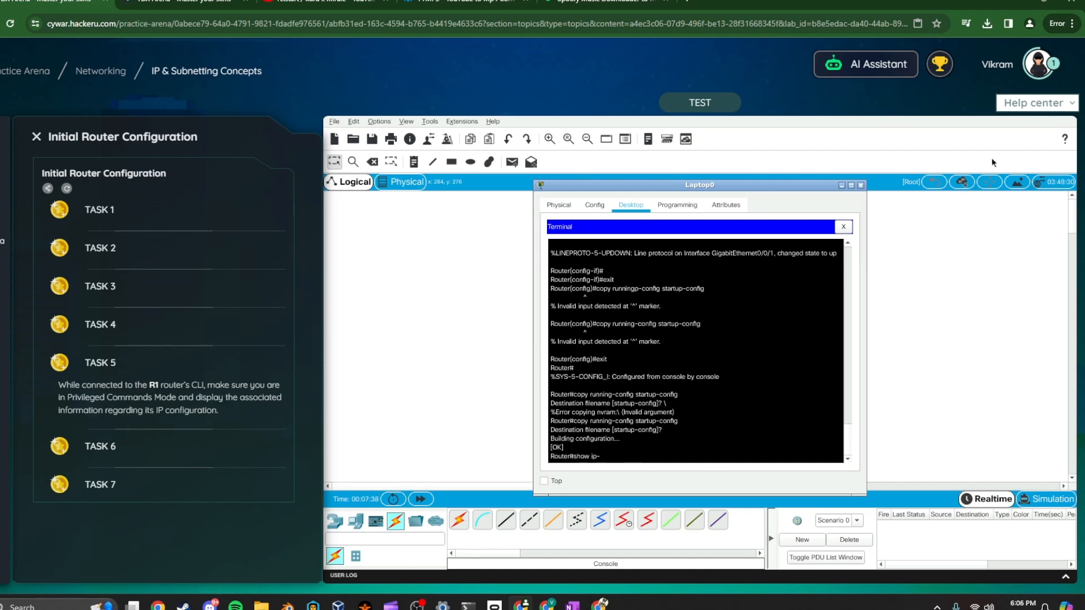
Copy the show ip interface brief command from the Task 5 solution and try to run it in R1's terminal.
click(1023, 108)
drag(969, 177, 864, 177)
right_click(866, 178)
click(881, 187)
click(609, 454)
key(BackSpace)
key(BackSpace)
key(Return)
right_click(619, 455)
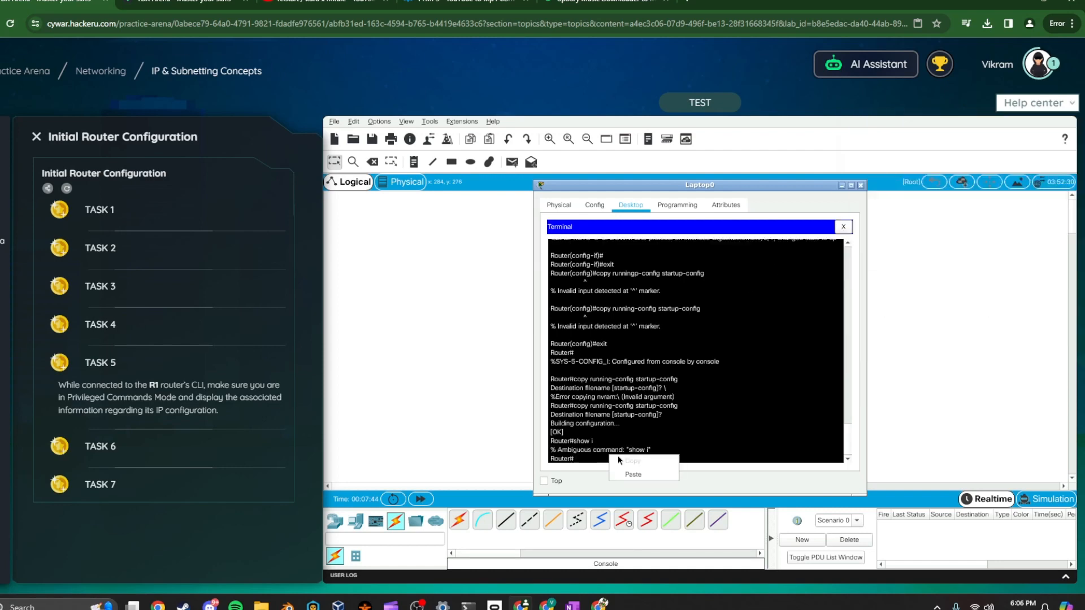
click(629, 473)
key(Return)
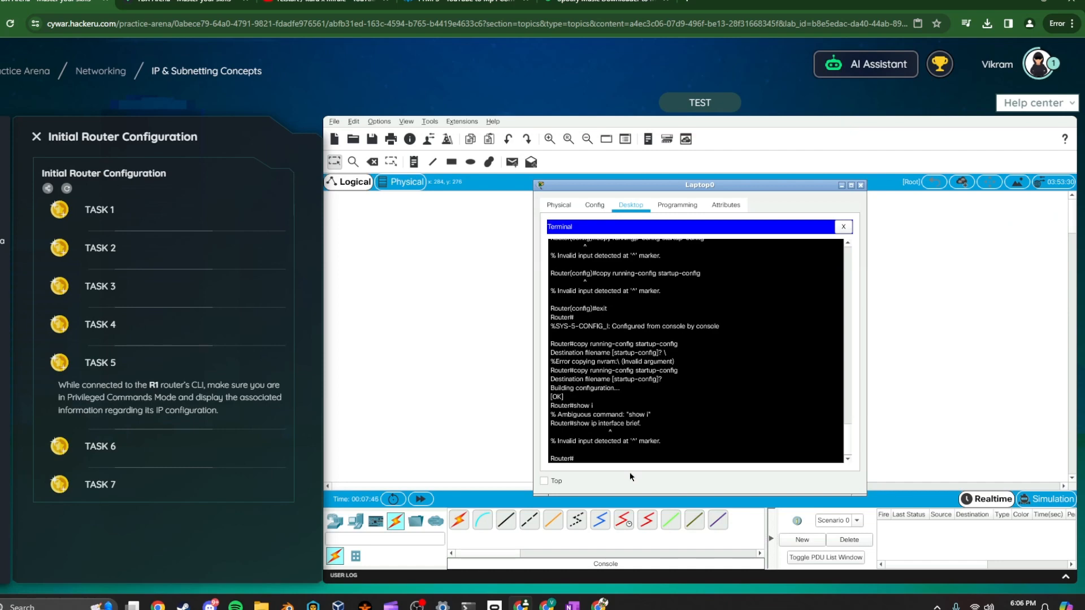
Display R1's IP configuration with show ip interface brief and examine the GigabitEthernet0/0/0 entry.
text(show ip interface brief)
key(Return)
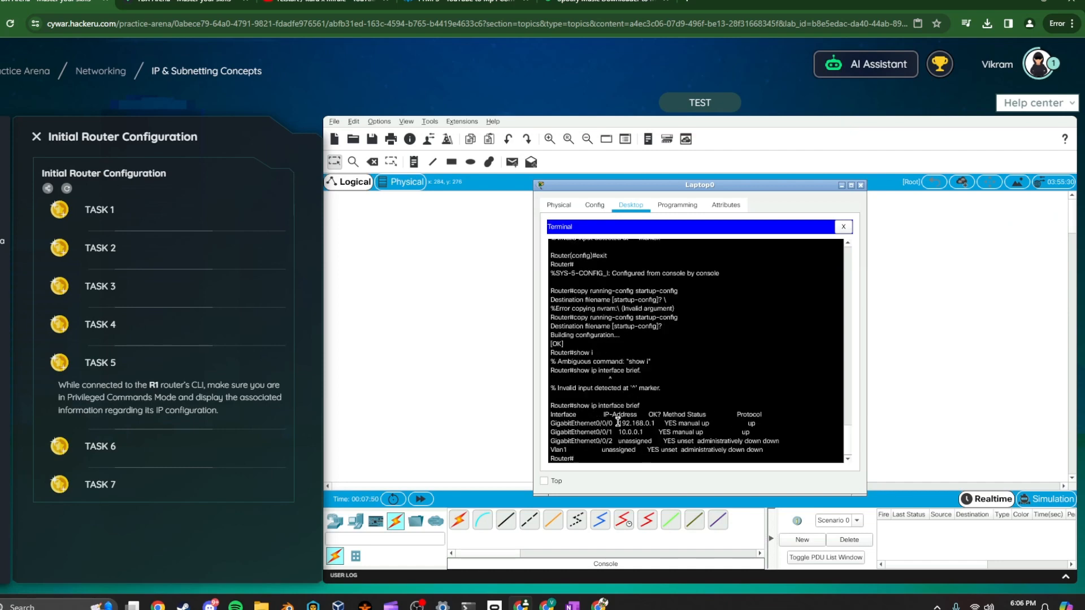
drag(551, 424, 710, 423)
click(760, 423)
Run the lab's test for Task 5, dismiss its notification and open the Task 6 instructions.
click(717, 105)
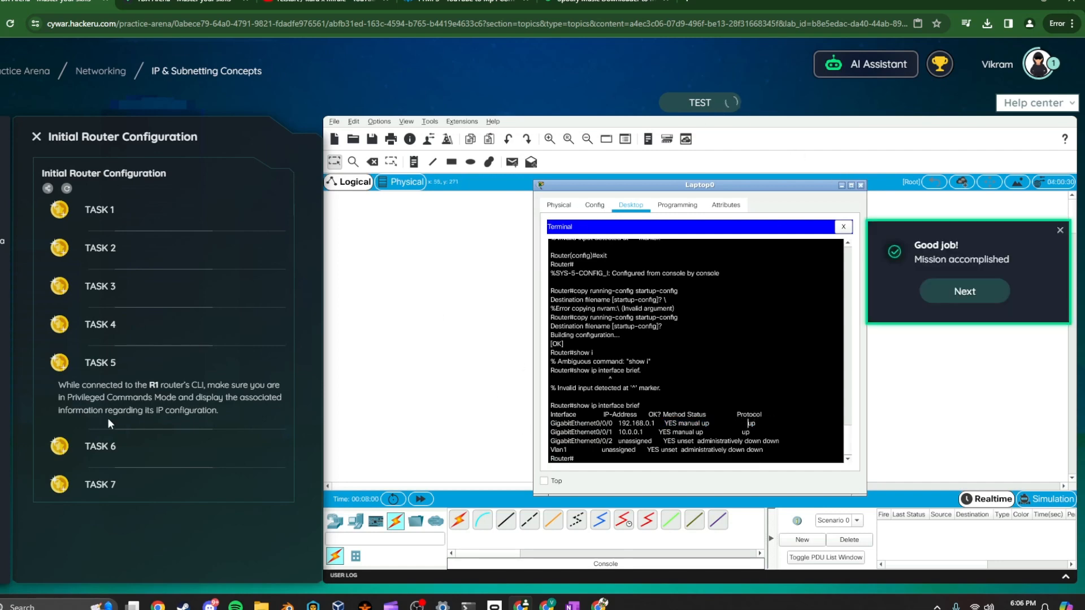
click(1061, 230)
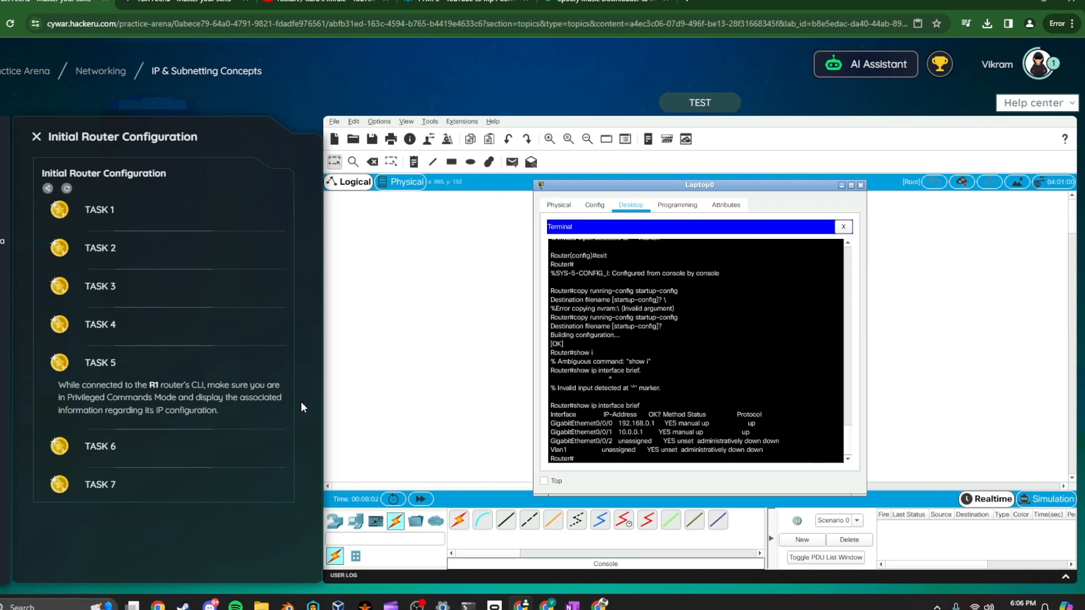
click(99, 446)
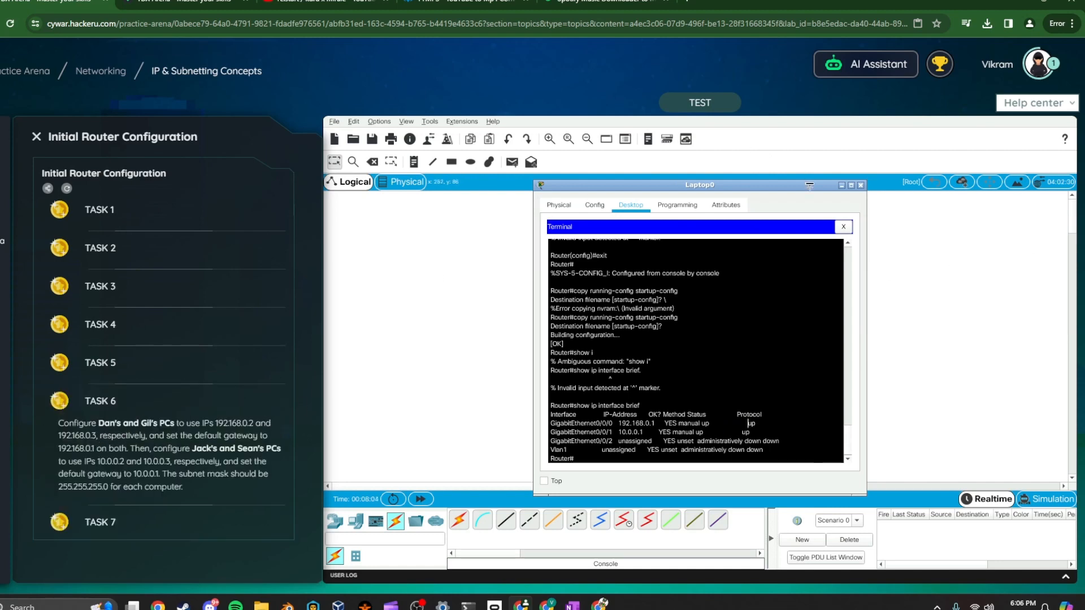
Close Laptop0's window and set the static IPv4 default gateway of the left PC under switch S1 to 192.168.0.1.
click(861, 185)
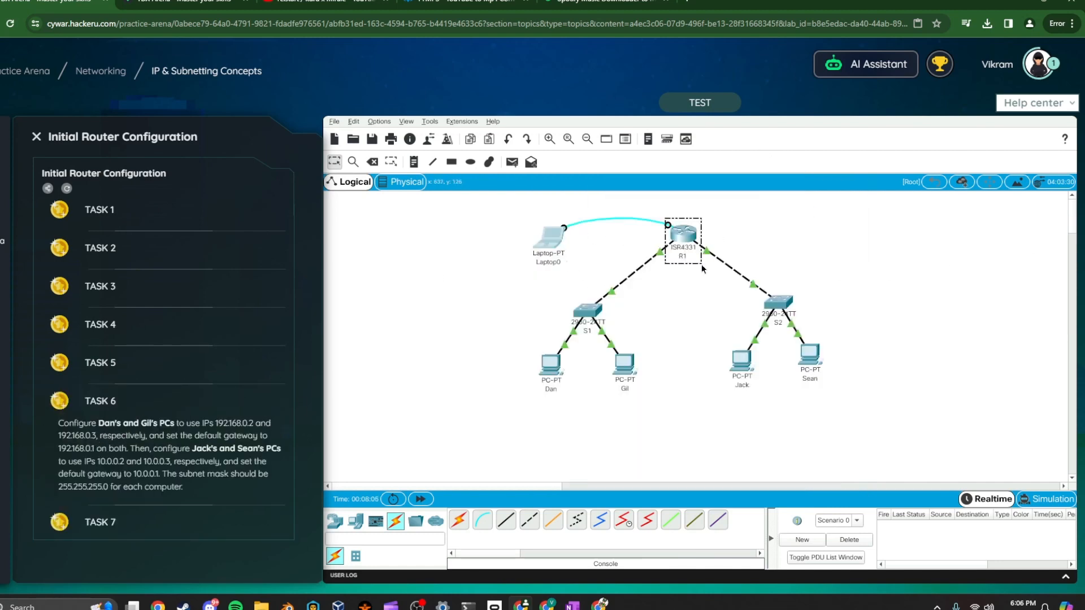
drag(654, 203, 711, 257)
drag(535, 402, 552, 386)
click(551, 364)
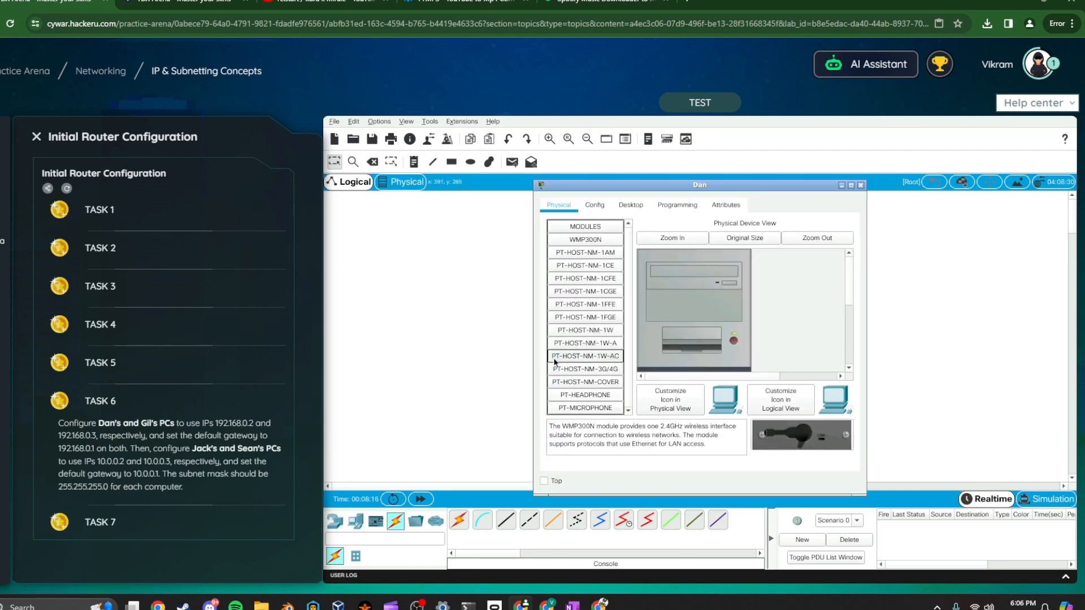
click(594, 205)
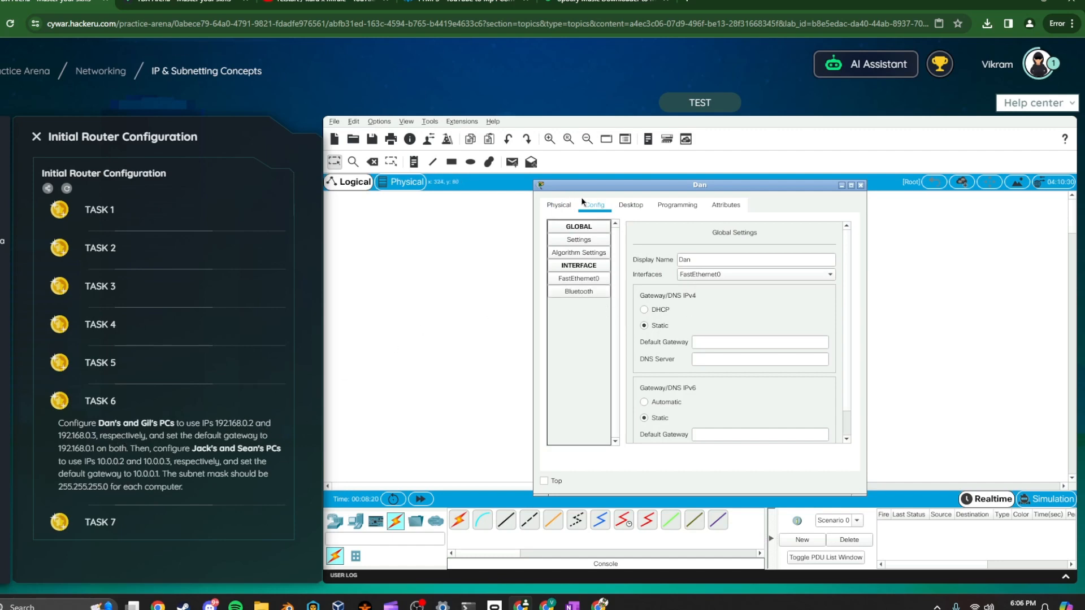
click(578, 278)
click(587, 243)
click(709, 342)
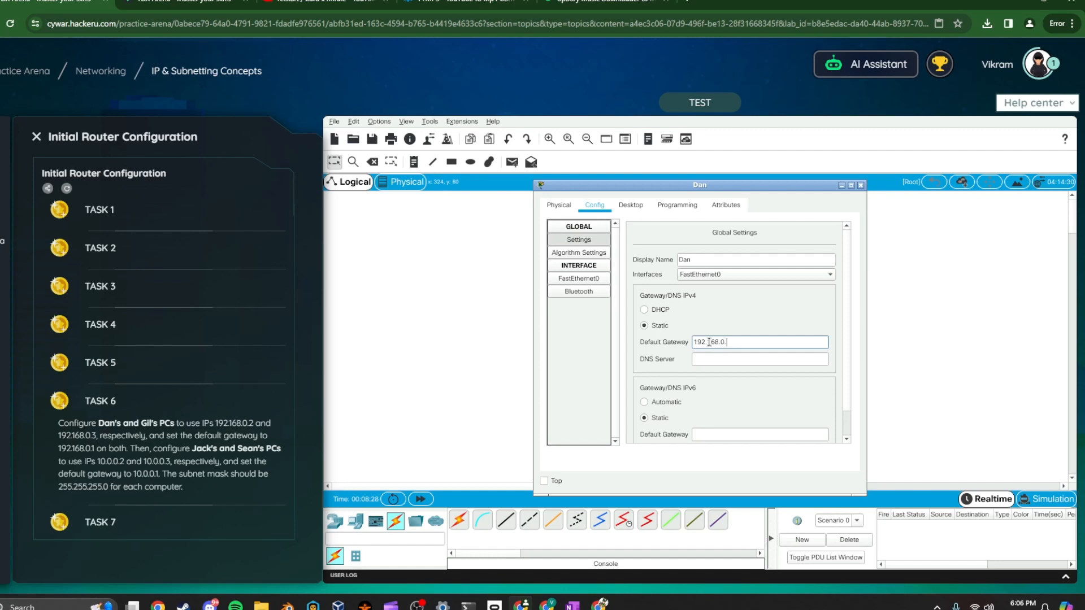
Give this PC's FastEthernet0 the IPv4 address 192.168.0.2 with subnet mask 255.255.255.0, and close its window.
click(589, 280)
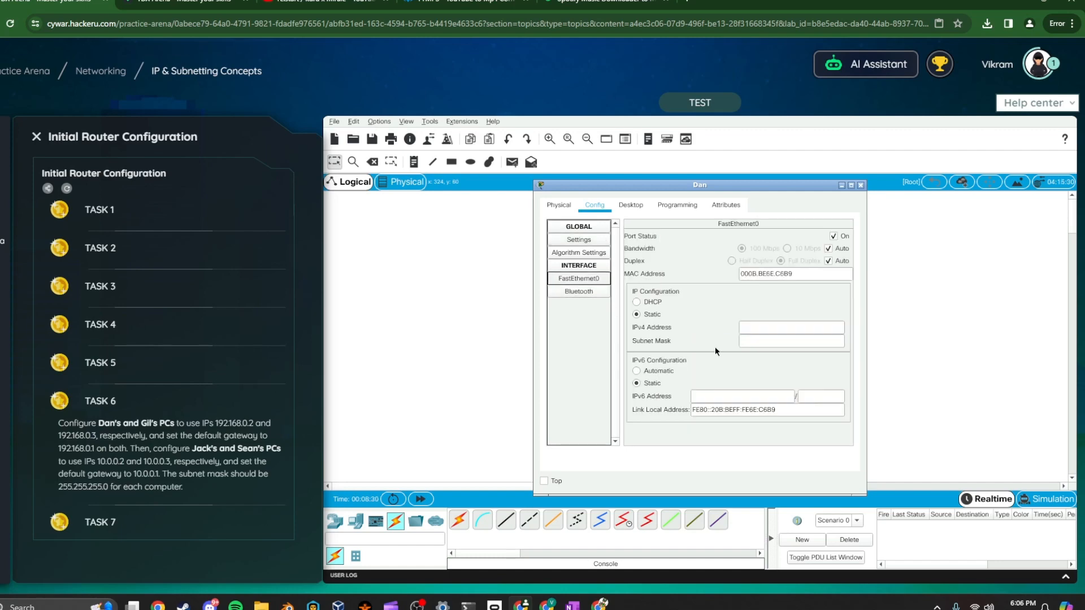
click(757, 326)
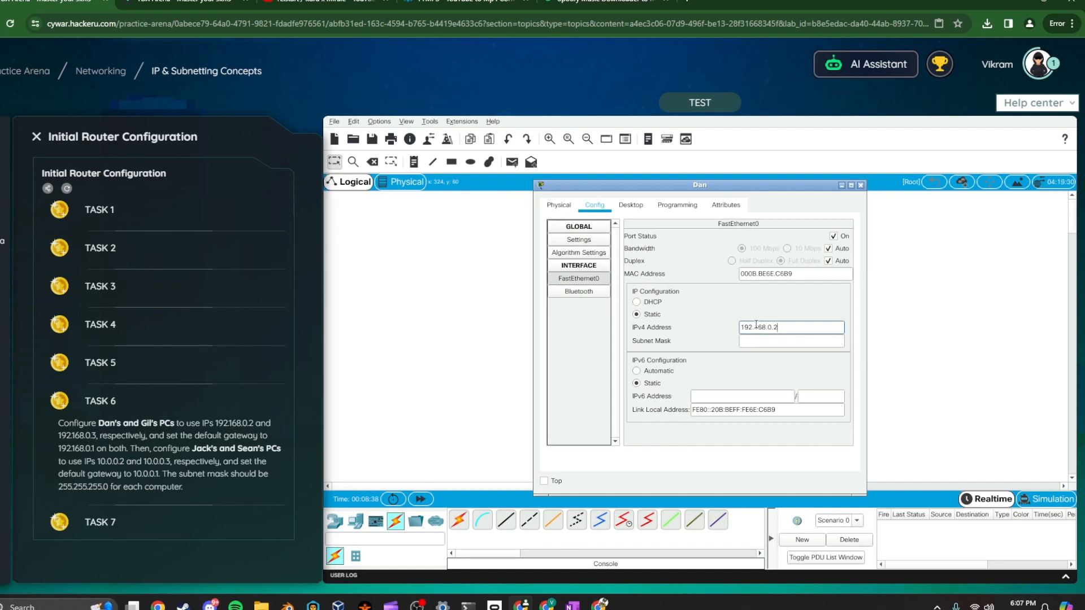
key(Tab)
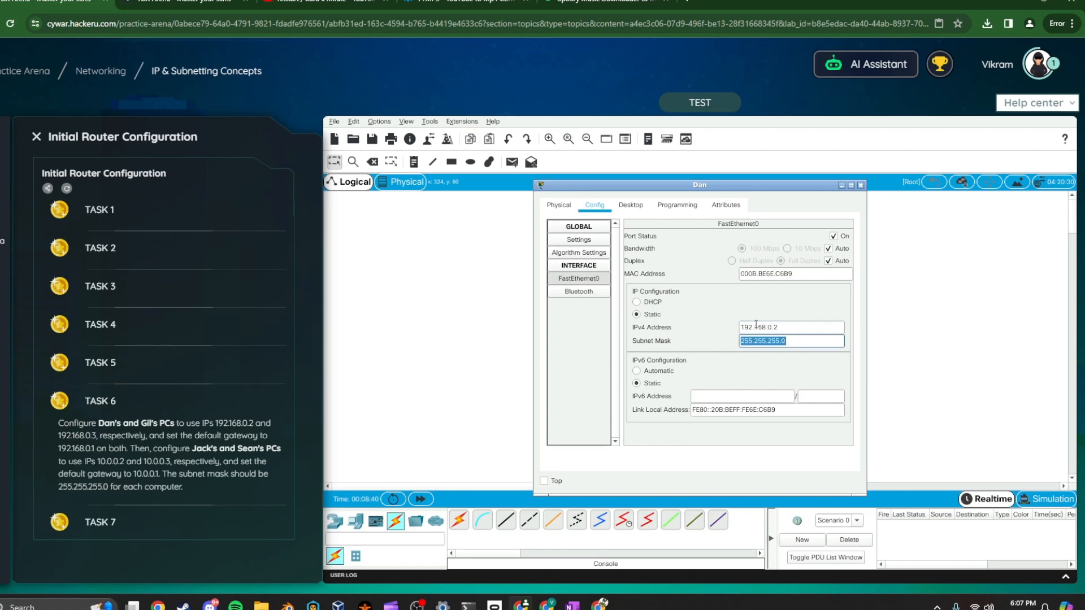
click(861, 185)
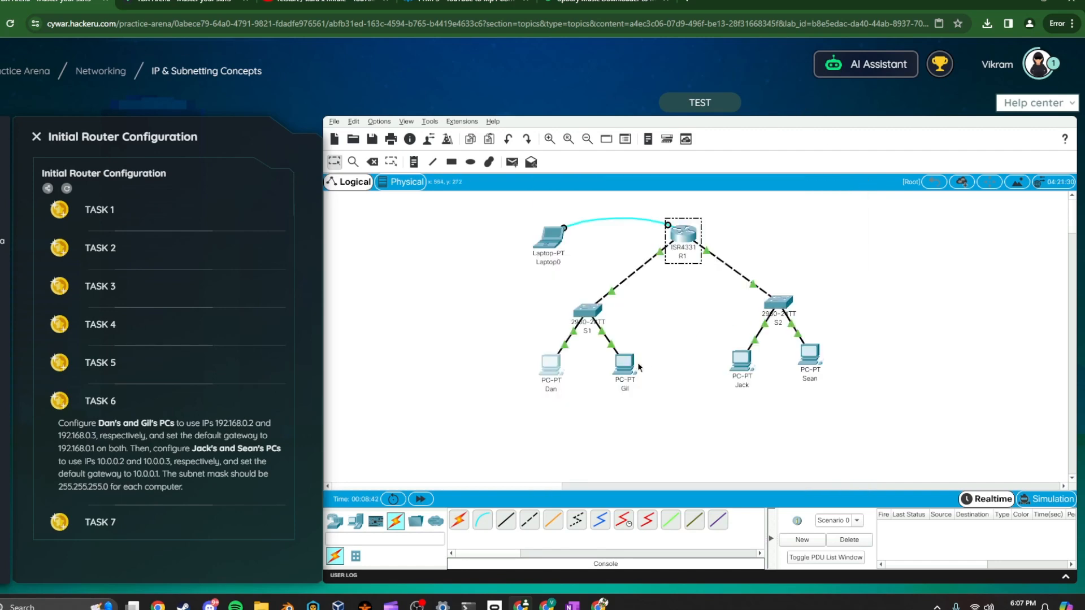
Set the static IPv4 default gateway of the right PC under switch S1 to 192.168.0.1.
click(633, 364)
click(594, 205)
click(715, 342)
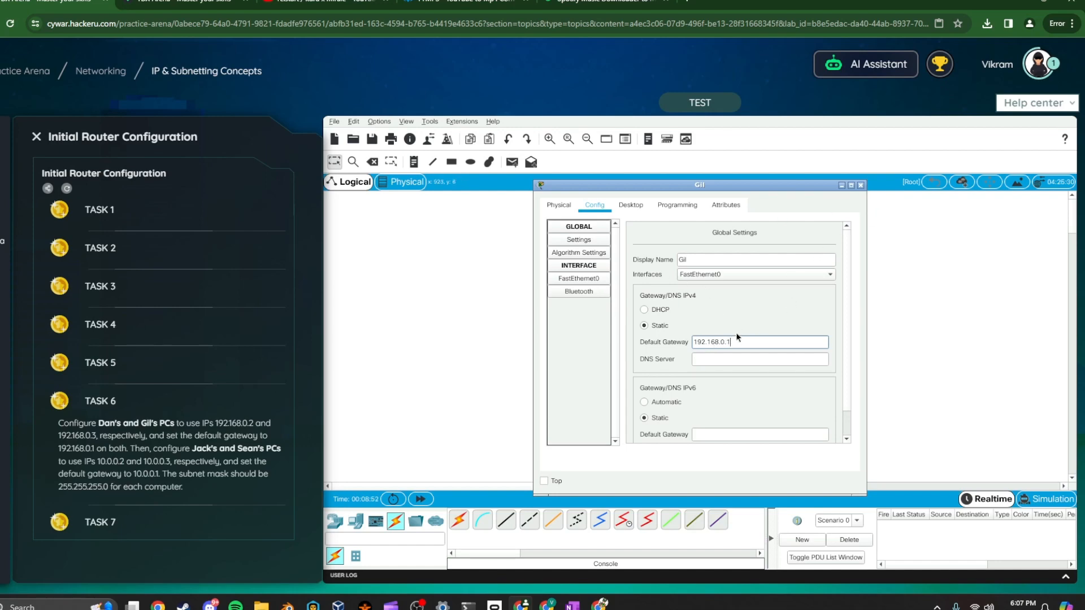
Give this PC's FastEthernet0 the IPv4 address 192.168.0.3 with subnet mask 255.255.255.0, and close its window.
drag(736, 342, 694, 342)
key(ctrl+c)
click(579, 278)
click(779, 325)
key(ctrl+v)
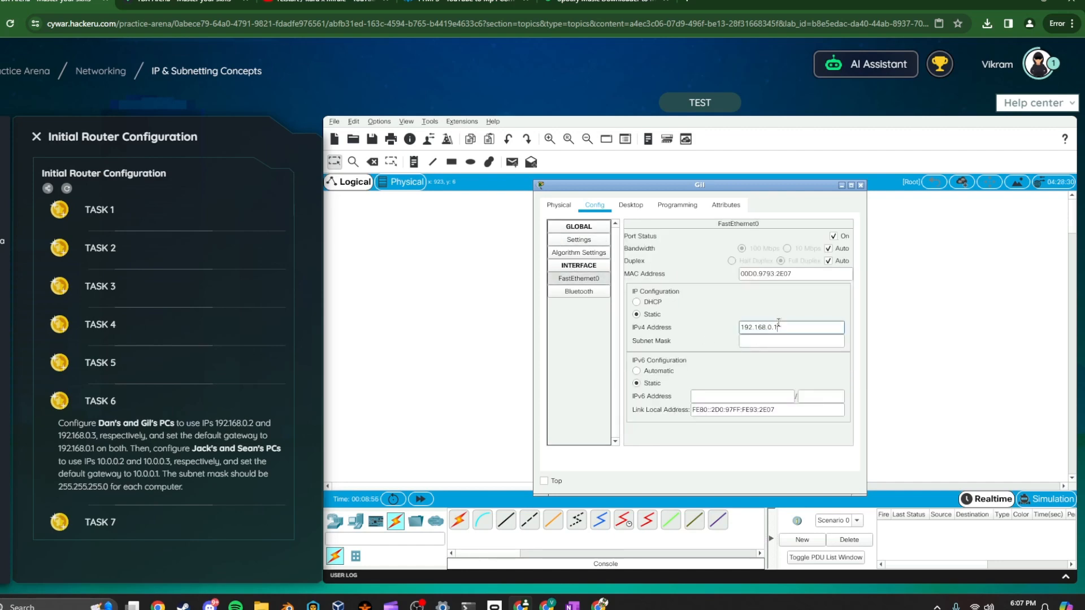
click(792, 339)
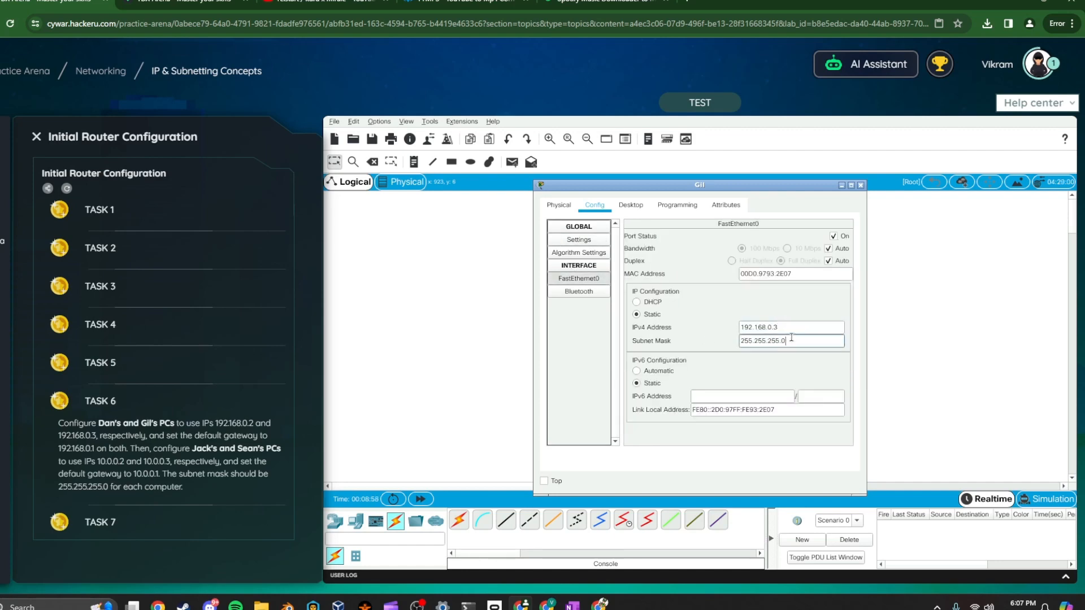
click(861, 185)
Set the static IPv4 default gateway of the left PC under switch S2 to 10.0.0.1.
click(737, 356)
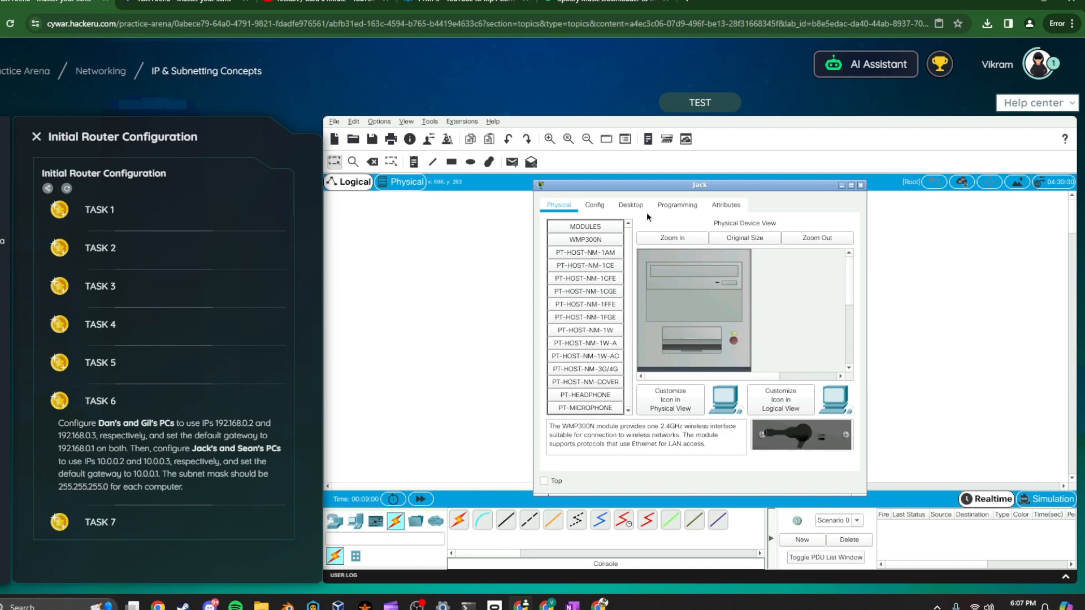
click(594, 205)
click(706, 341)
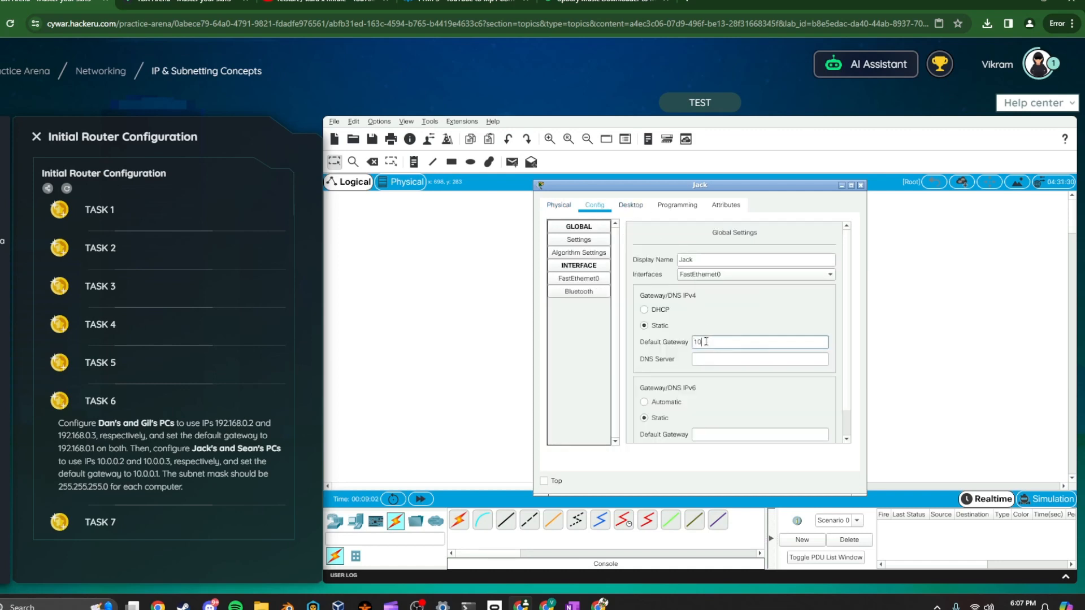
Give this PC's FastEthernet0 the IPv4 address 10.0.0.2 and close its window.
double_click(706, 341)
key(ctrl+c)
click(579, 279)
click(766, 328)
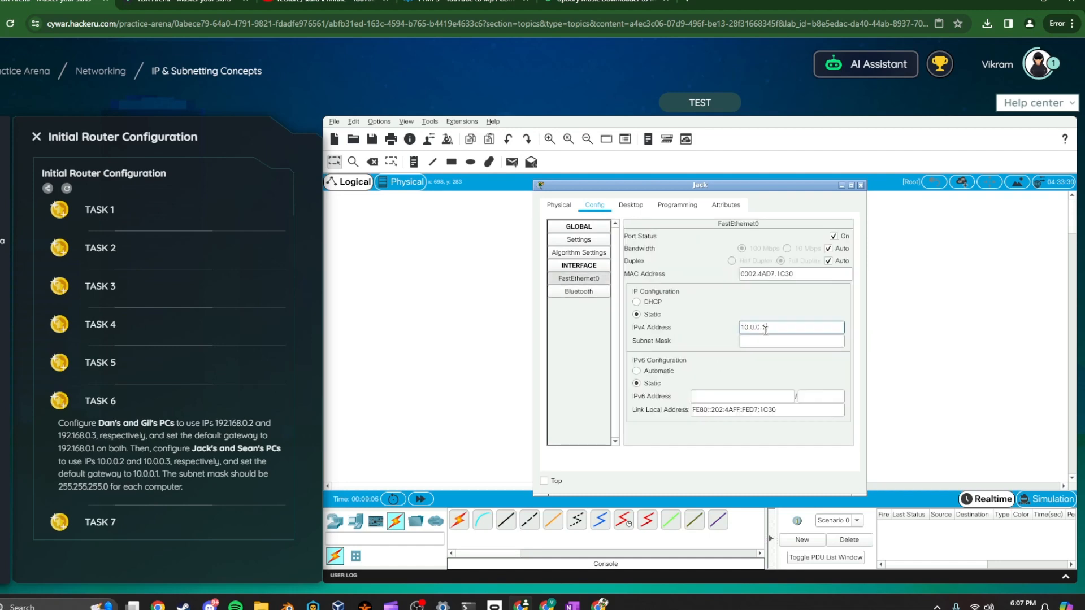
click(860, 186)
Set the static IPv4 default gateway of the right PC under switch S2 to 10.0.0.1.
click(790, 352)
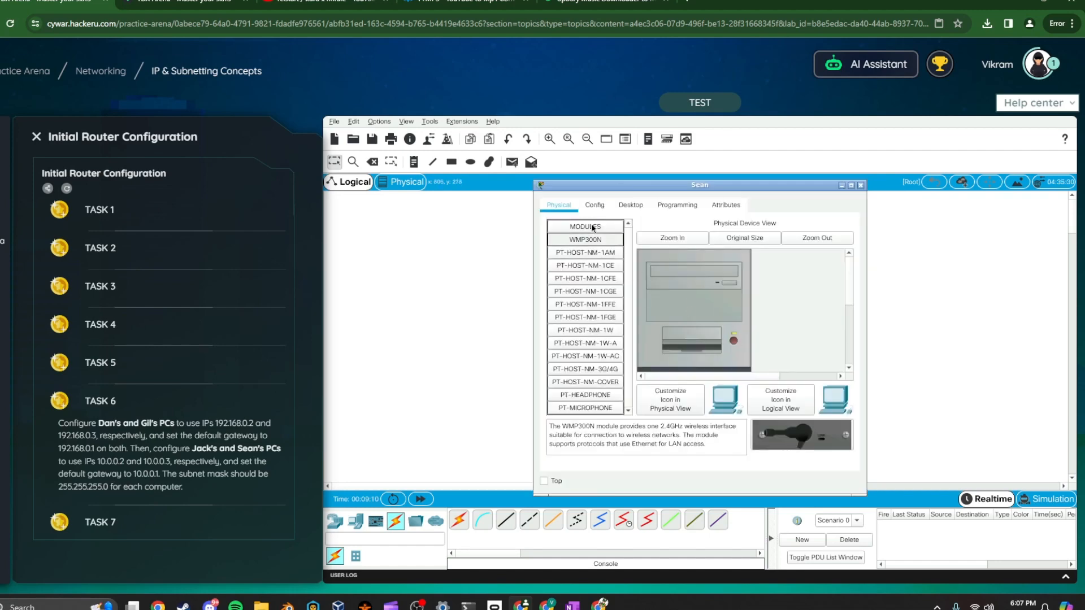
click(597, 206)
key(ctrl+v)
Give this PC's FastEthernet0 the IPv4 address 10.0.0.3 with subnet mask 255.255.255.0, and close its window.
click(585, 281)
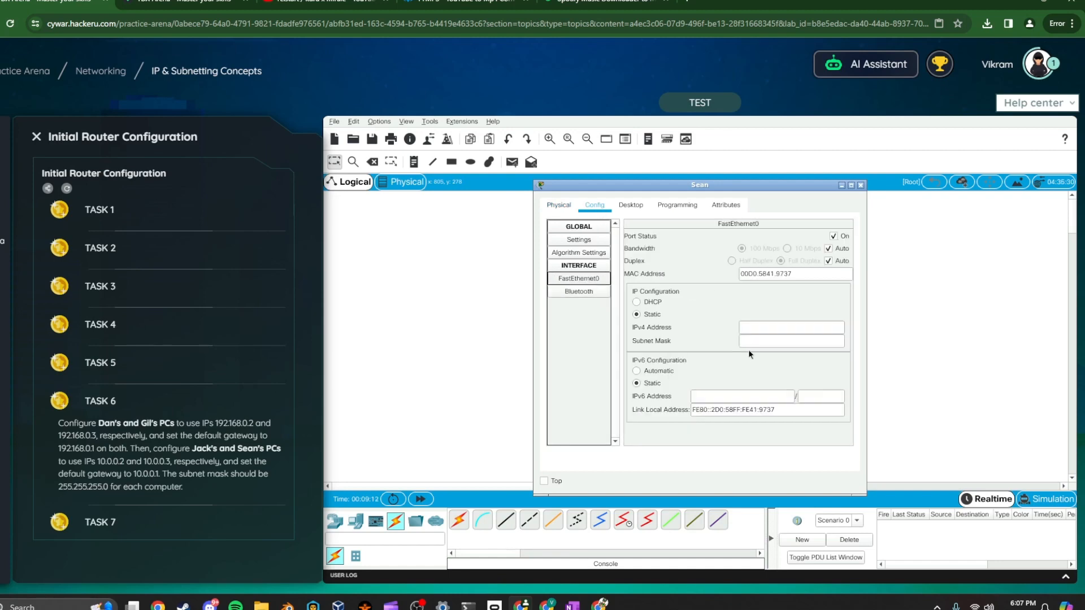
click(761, 328)
key(ctrl+v)
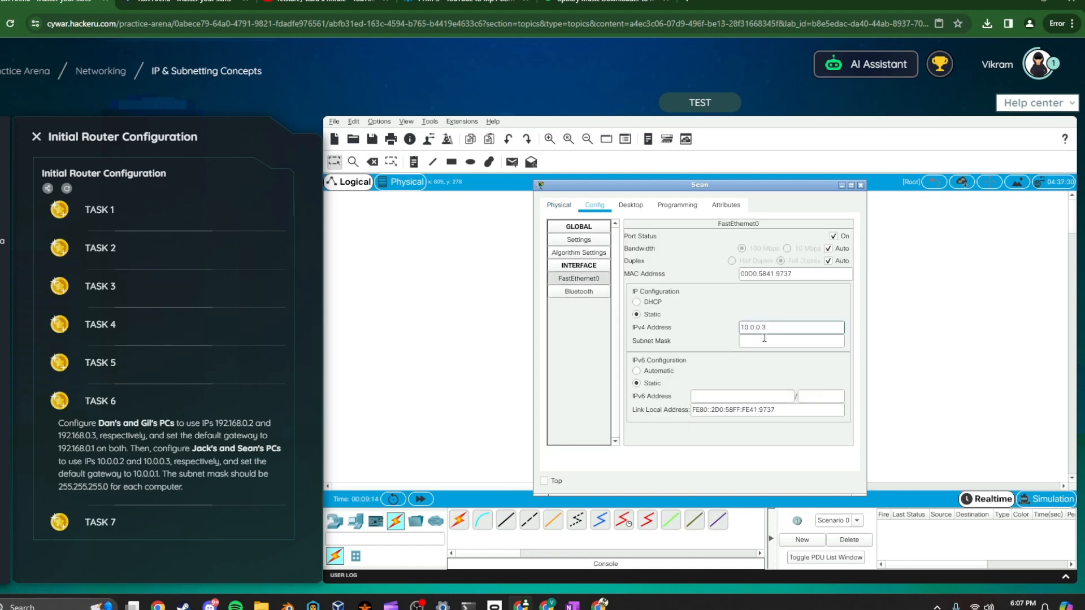
click(766, 341)
text(.255.255.0)
click(860, 186)
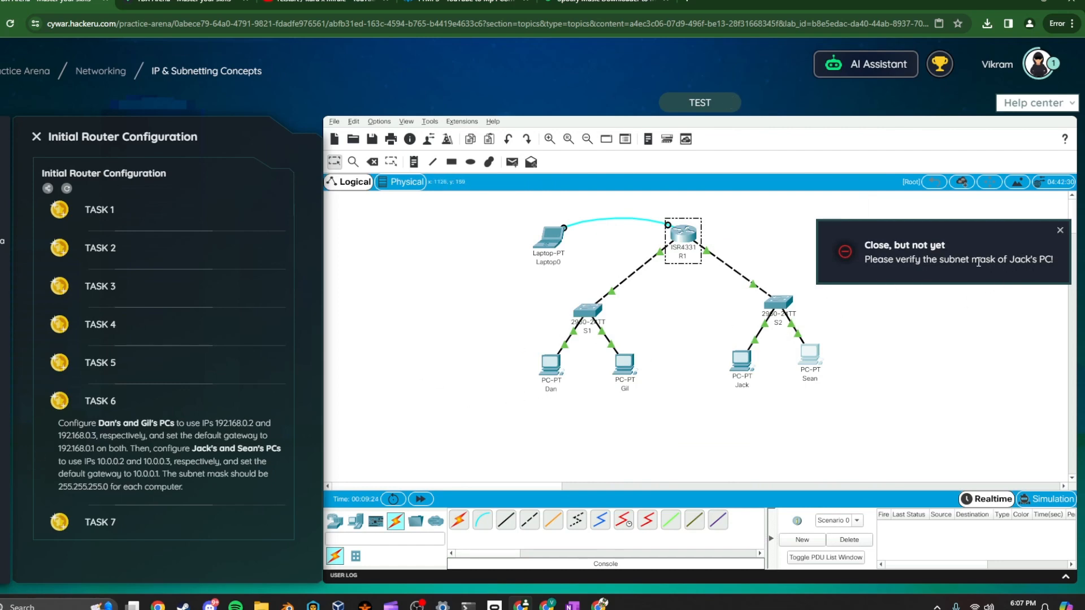
Correct the FastEthernet0 subnet mask of the left PC under switch S2 to 255.255.255.0 and dismiss the test notification.
drag(903, 261, 1026, 251)
click(1024, 254)
click(739, 364)
click(570, 278)
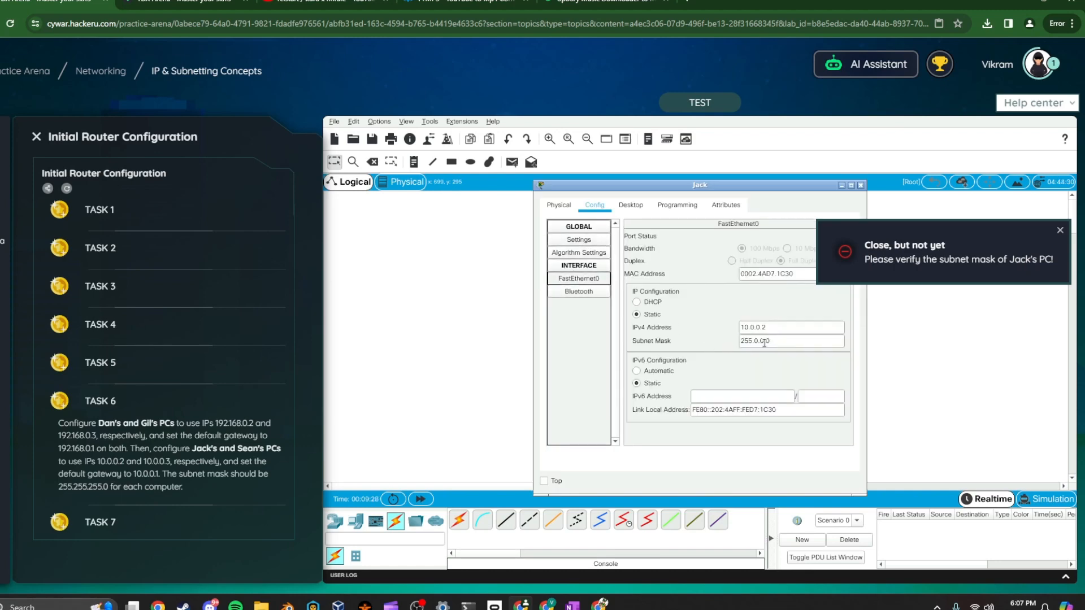
drag(770, 342, 756, 342)
text(255)
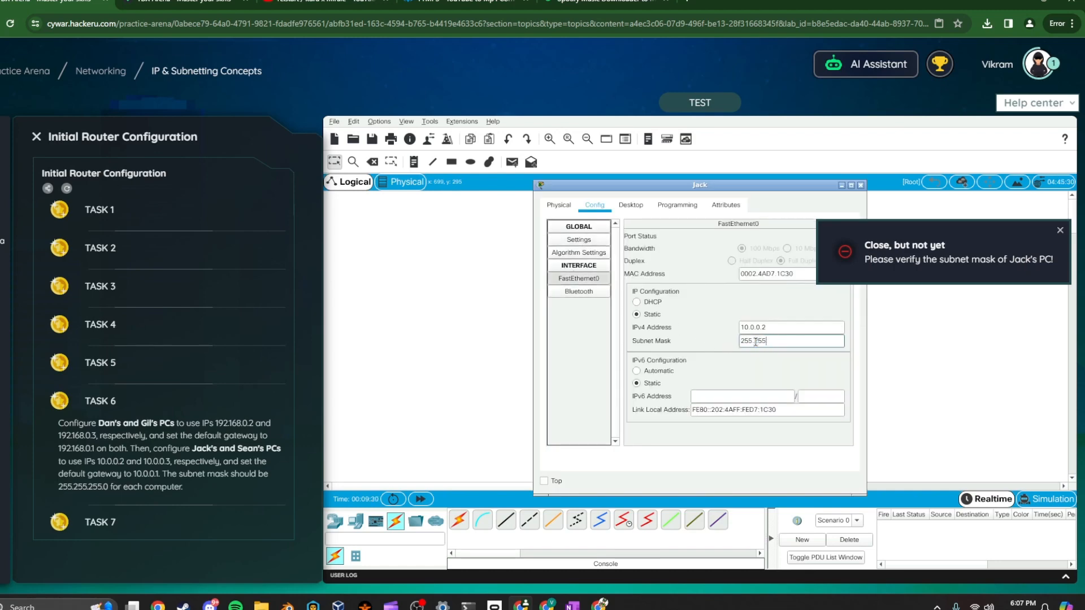
text(.255)
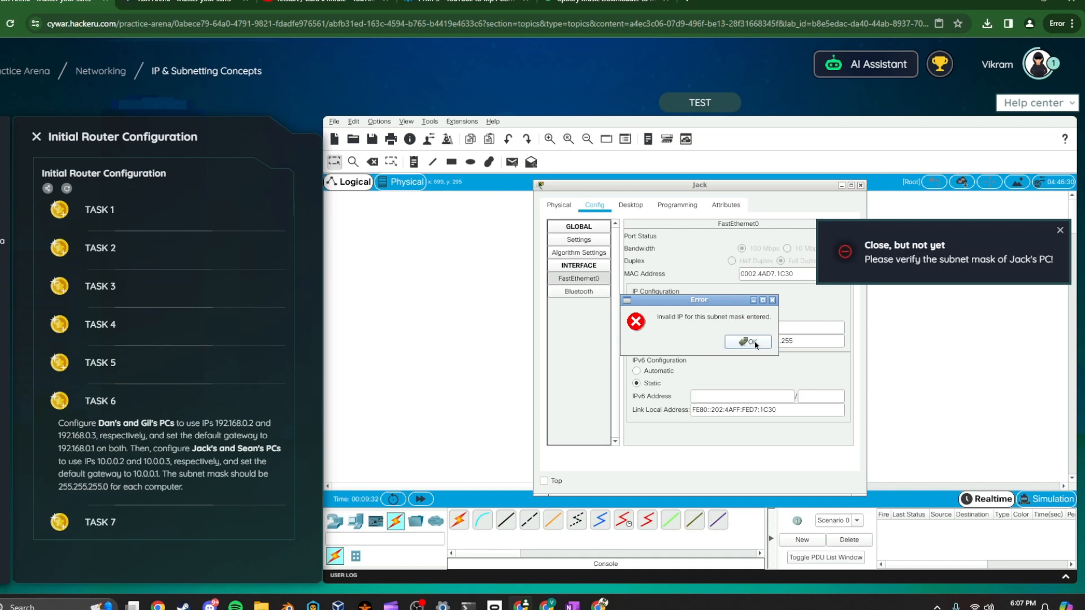
click(754, 343)
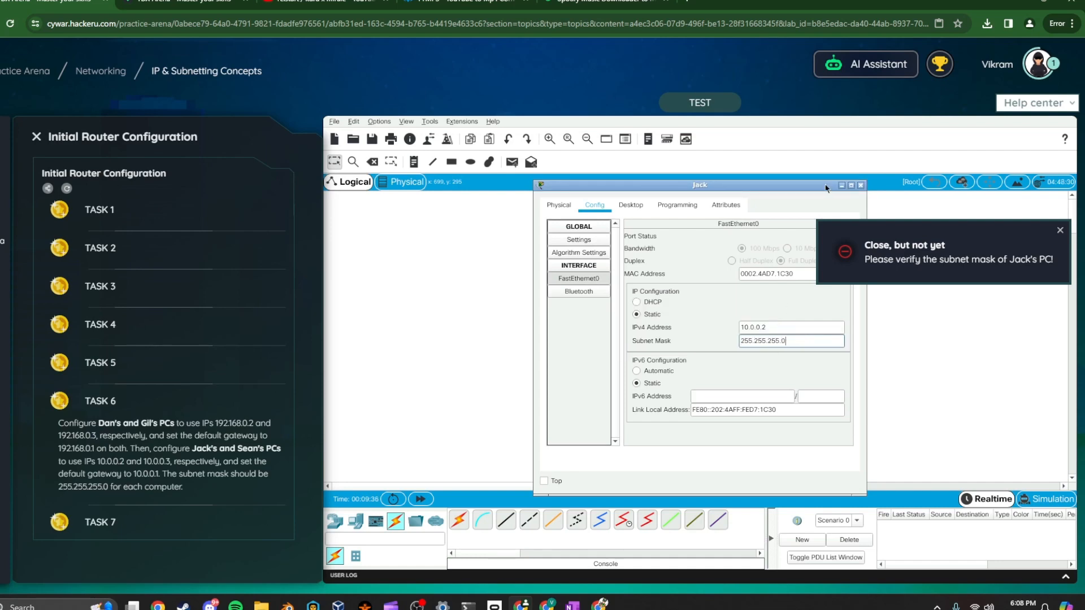
click(860, 186)
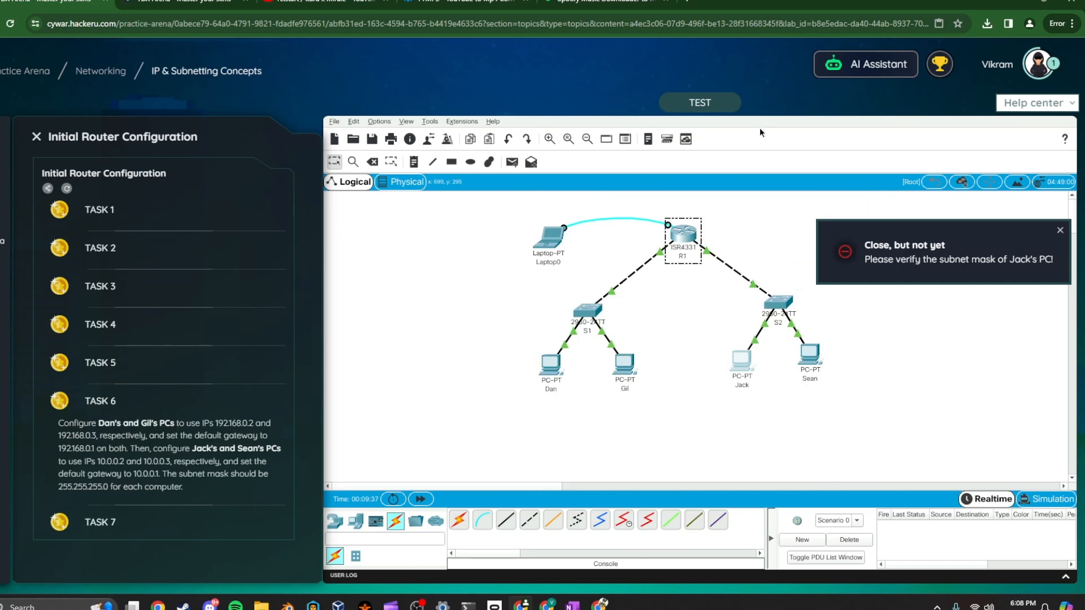
click(1060, 230)
click(964, 290)
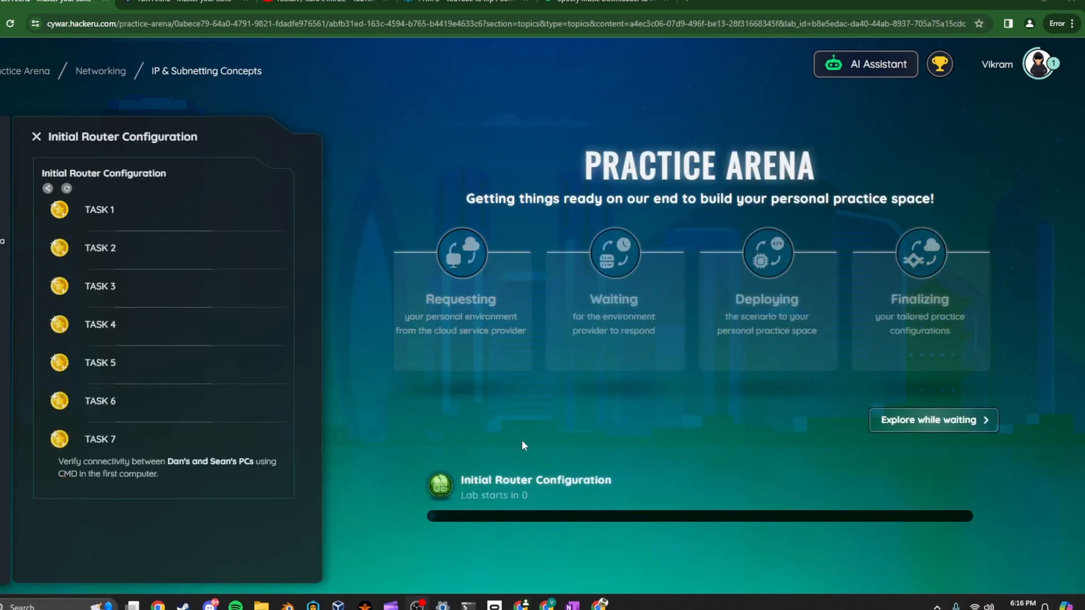
Open Windows PowerShell and write the command ping 10.0.0.3 without running it.
click(468, 606)
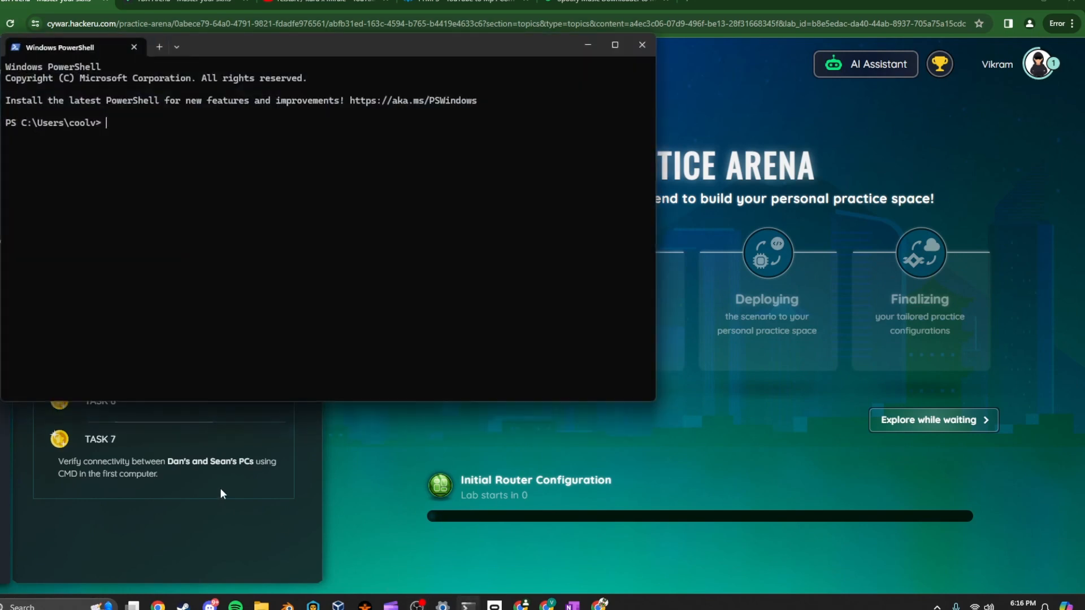
drag(233, 49, 347, 49)
text(p)
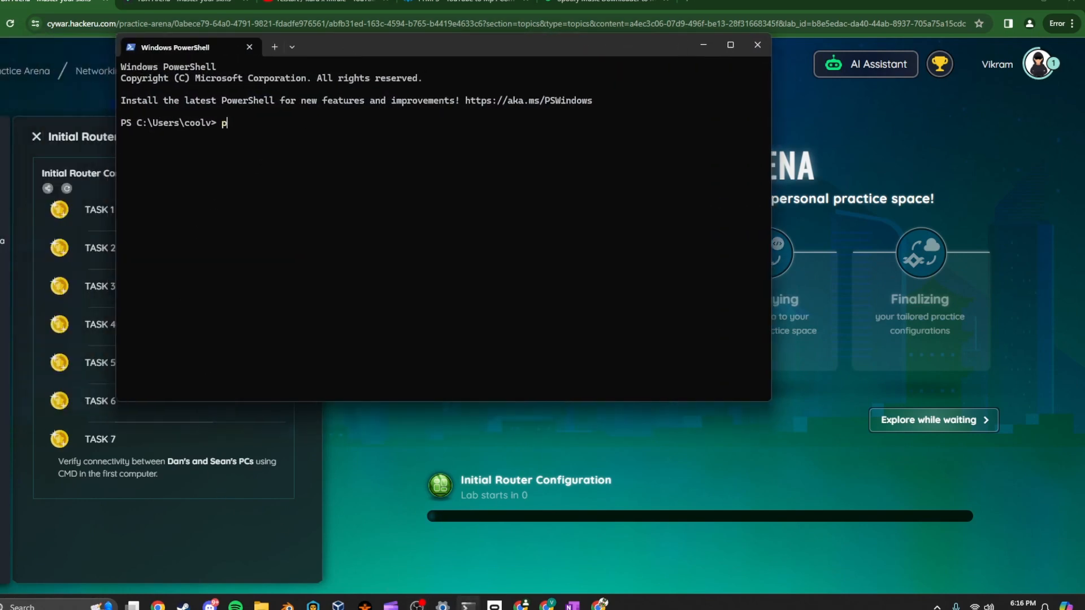
text(ing 10.0.04)
key(BackSpace)
text(.3)
drag(337, 48, 627, 56)
Return to the lab page and review the instructions of Tasks 4, 3, 6 and 7.
click(207, 304)
click(117, 332)
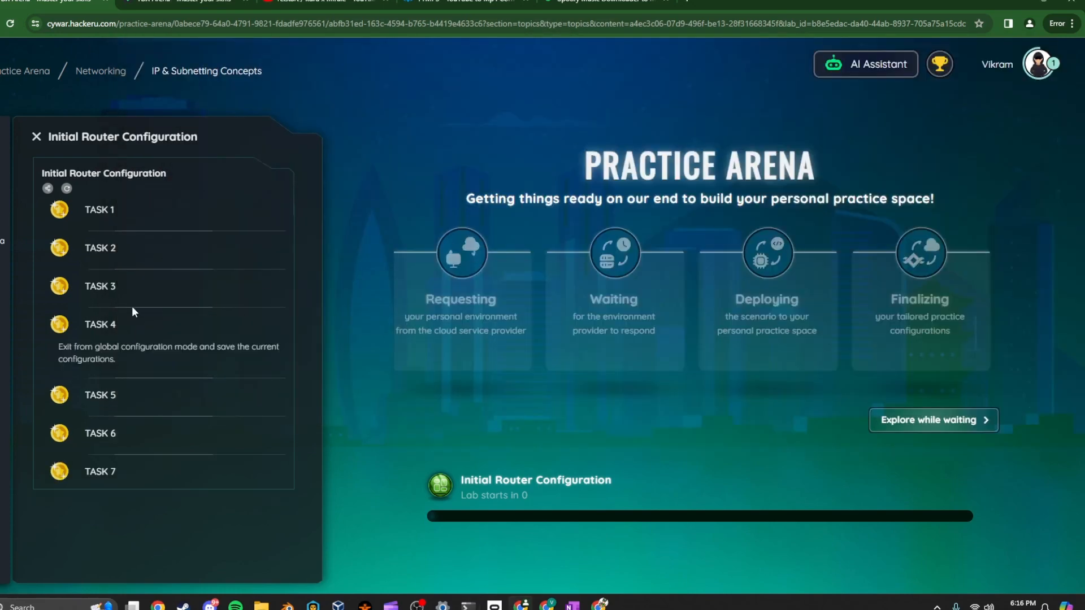
click(131, 298)
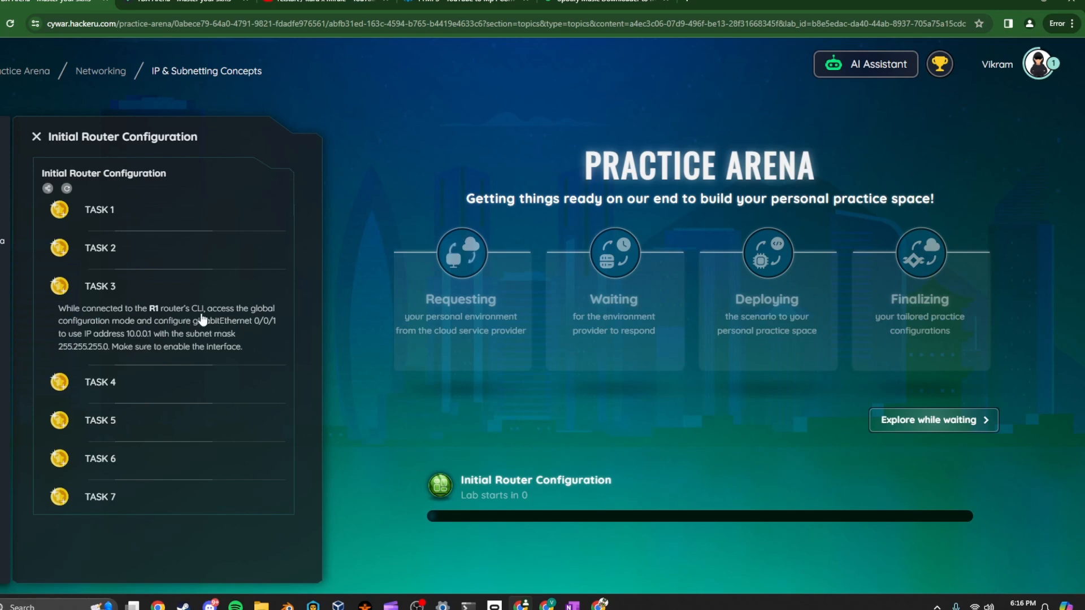
click(115, 396)
click(115, 402)
click(153, 445)
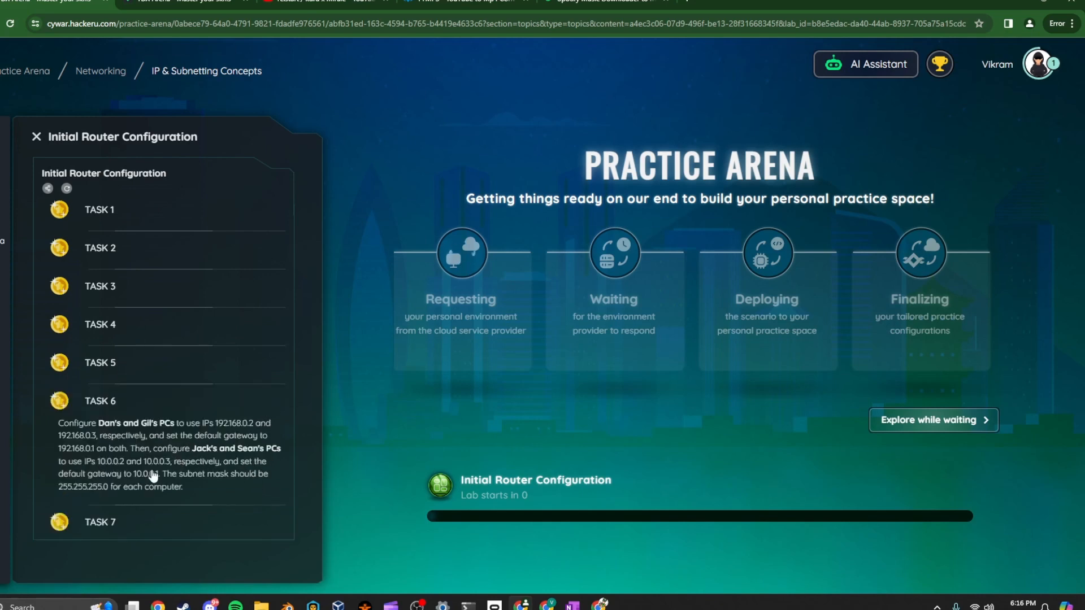
click(134, 512)
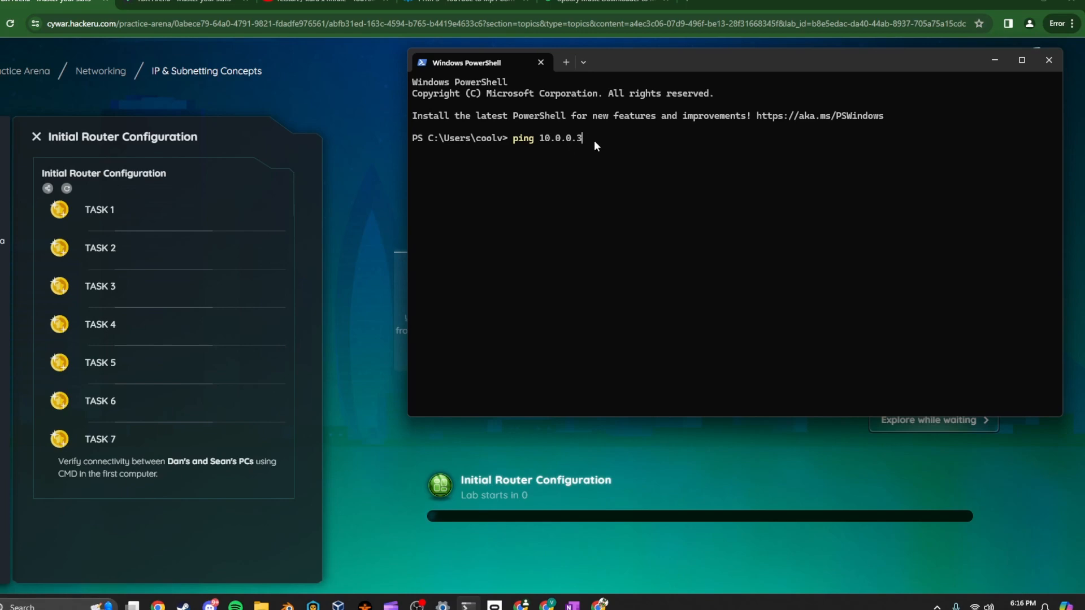
Erase the unexecuted ping command and close Windows PowerShell.
drag(577, 141, 516, 146)
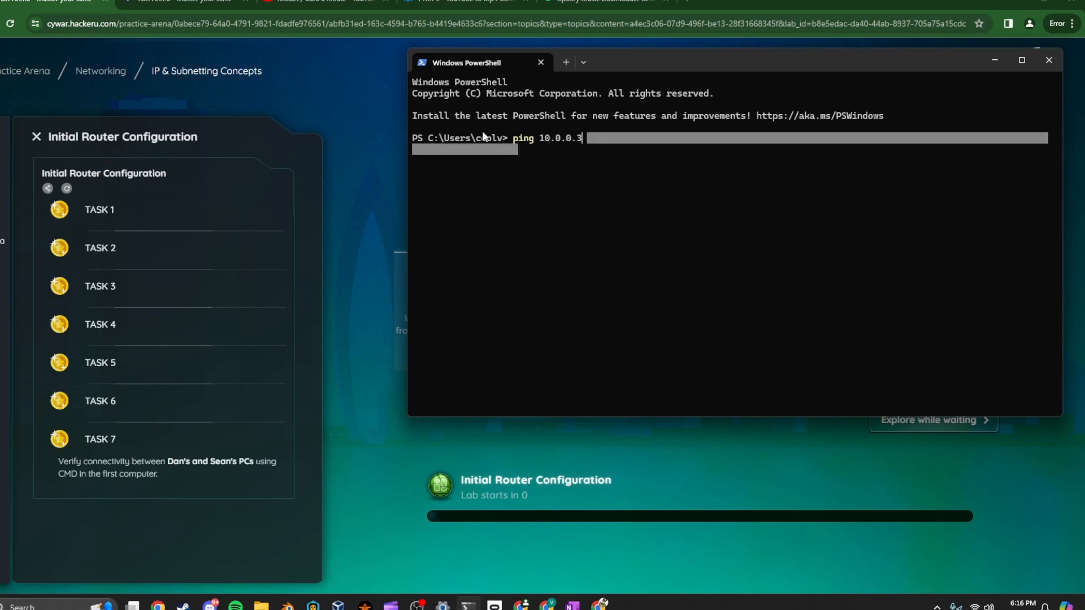
key(Escape)
key(BackSpace)
key(BackSpace)
key(BackSpace)
key(BackSpace)
key(BackSpace)
key(BackSpace)
key(BackSpace)
key(BackSpace)
key(BackSpace)
key(BackSpace)
key(BackSpace)
key(BackSpace)
key(BackSpace)
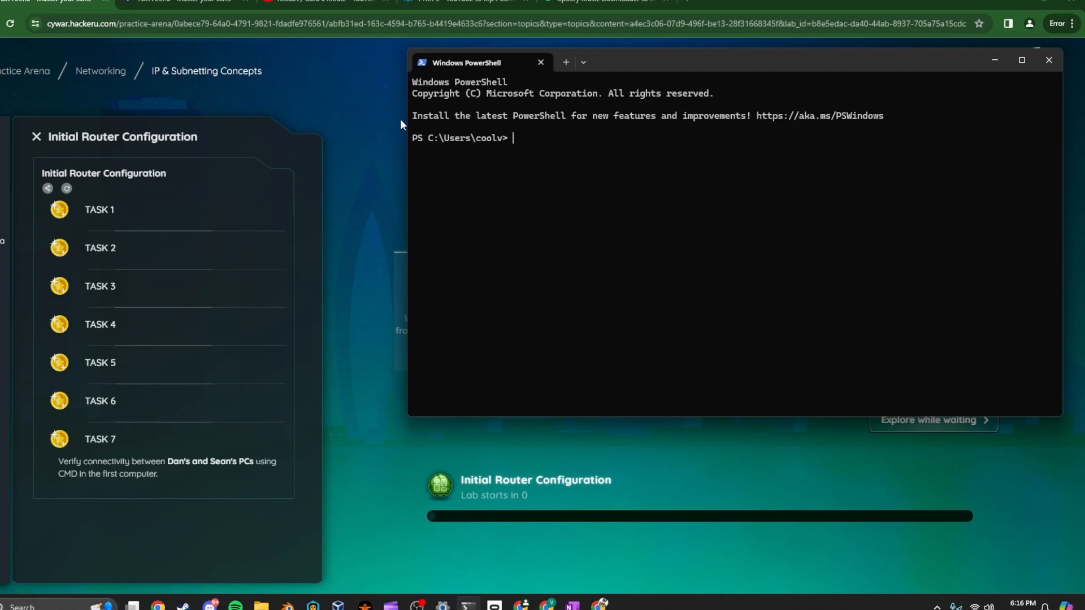
click(1049, 59)
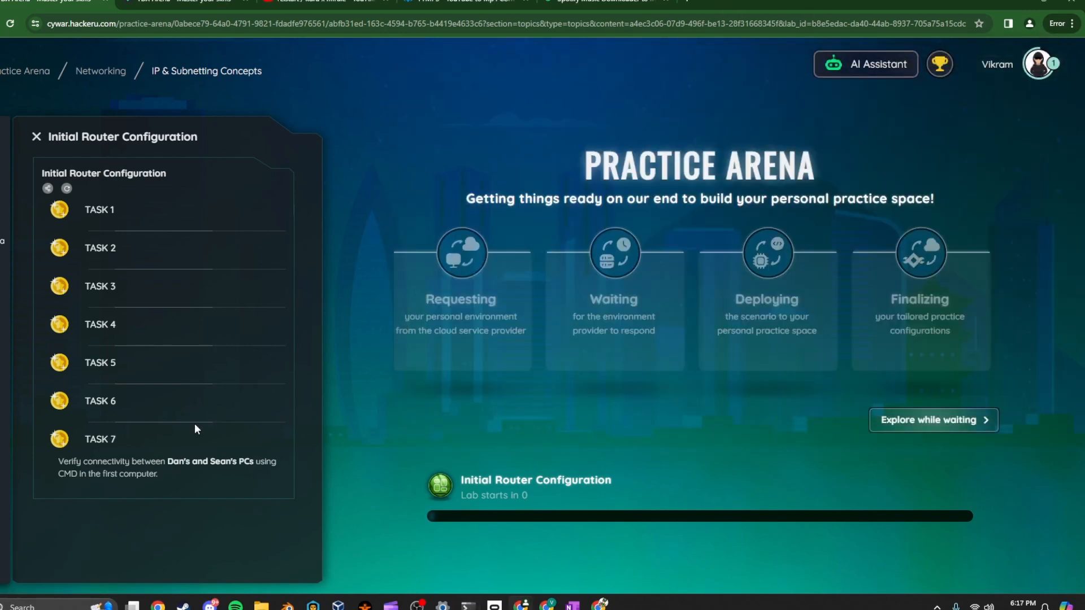